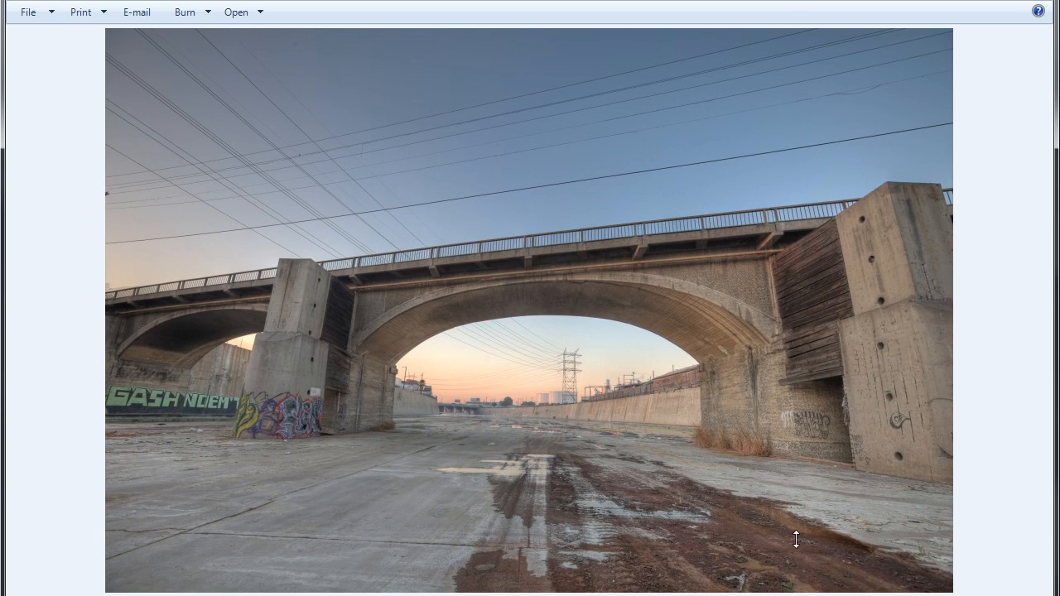
Browse through the reference photos of the concrete river channel and its arched bridges.
{"action": "key", "text": "Right"}
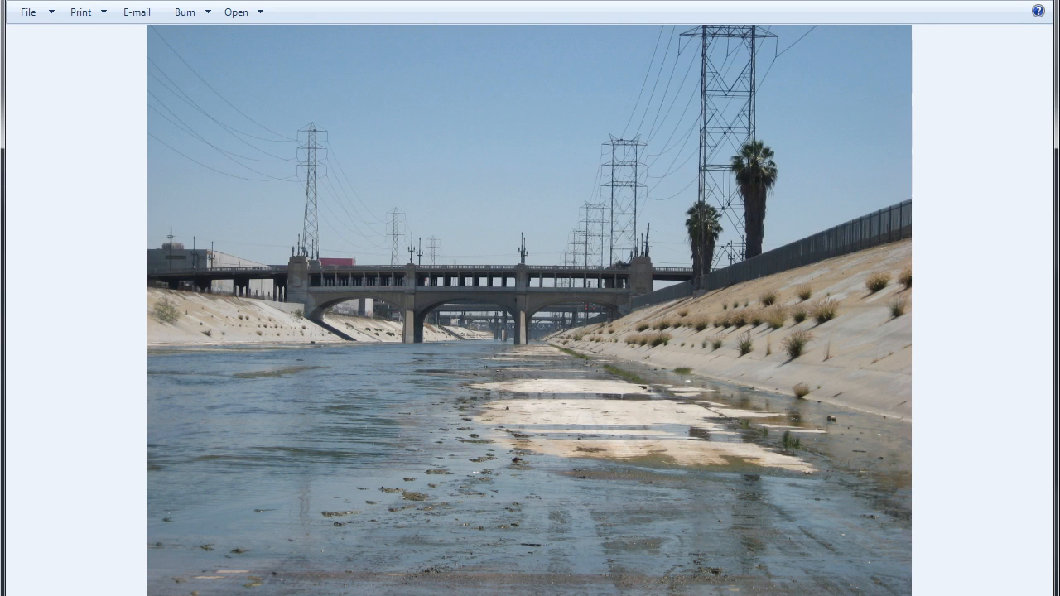
{"action": "key", "text": "Right"}
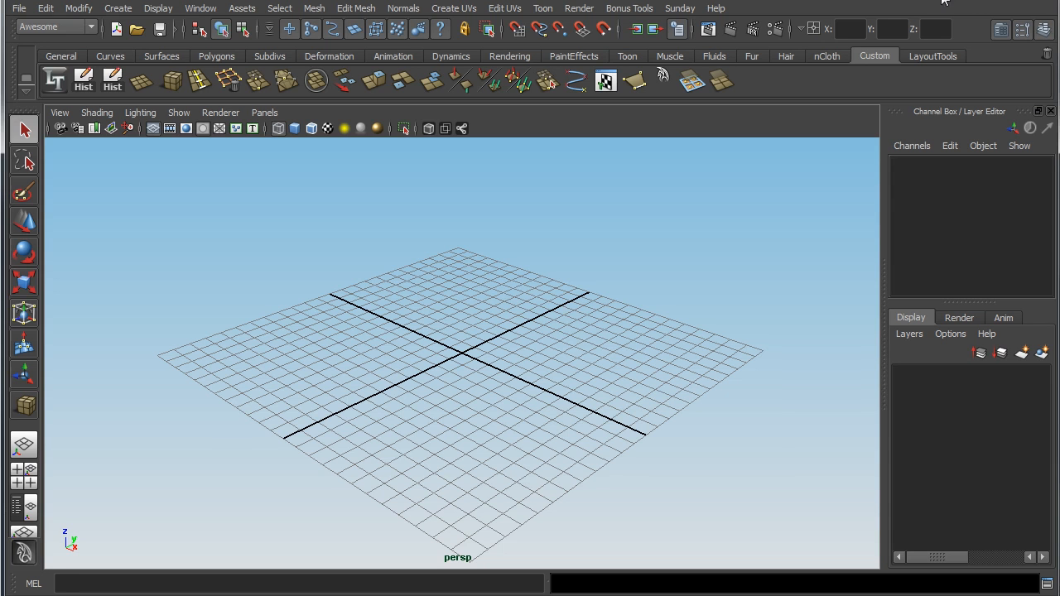
Switch to Maya and open the scene 01_Starting_Geometry.mb, discarding the untitled scene's changes.
{"action": "left_click", "coordinate": [18, 8]}
{"action": "left_click", "coordinate": [57, 48]}
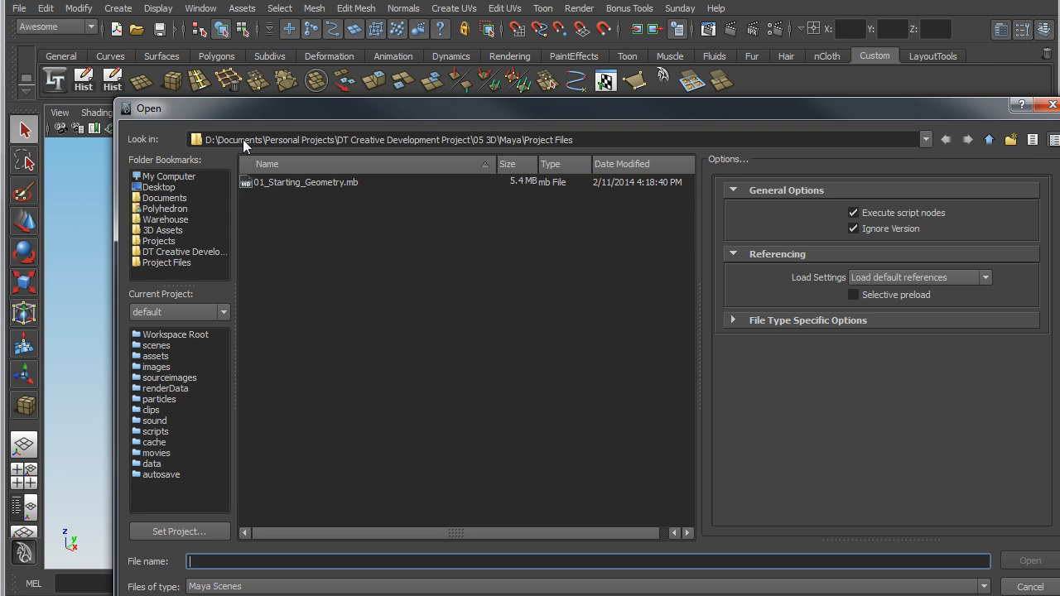
{"action": "left_click", "coordinate": [305, 182]}
{"action": "left_click", "coordinate": [1030, 561]}
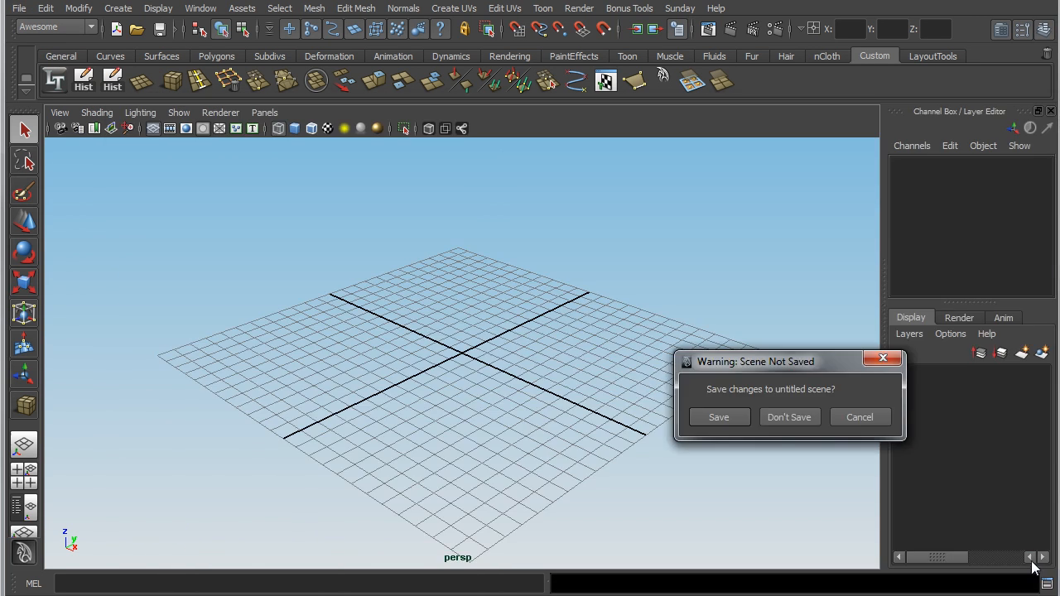
{"action": "left_click", "coordinate": [814, 422]}
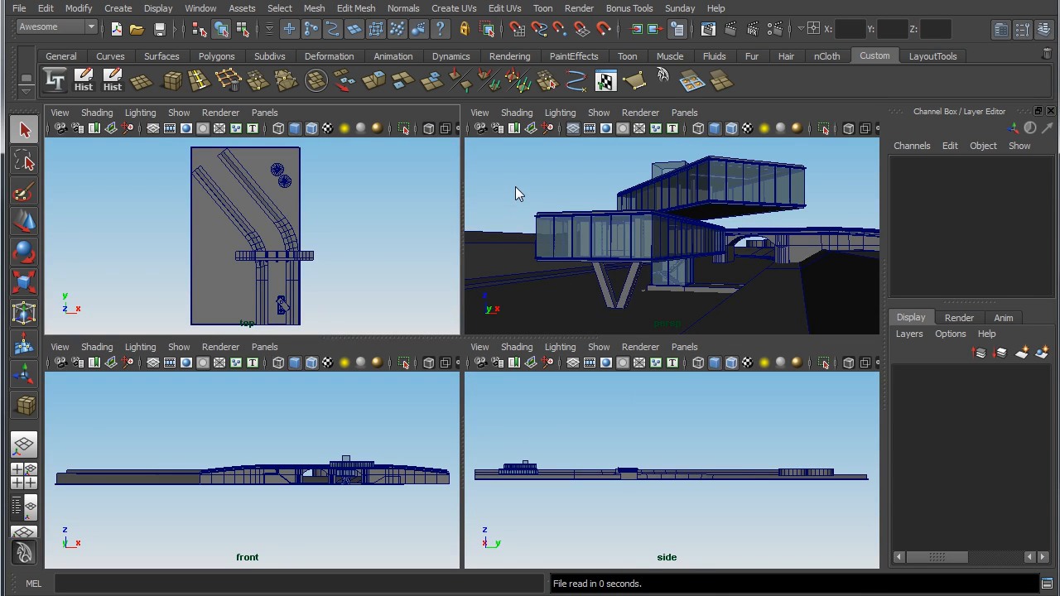
Maximize the perspective view and change the layout to show the Outliner beside it.
{"action": "key", "text": "space"}
{"action": "left_click_drag", "start_coordinate": [610, 272], "coordinate": [525, 367], "text": "alt"}
{"action": "left_click_drag", "start_coordinate": [604, 372], "coordinate": [510, 361], "text": "alt"}
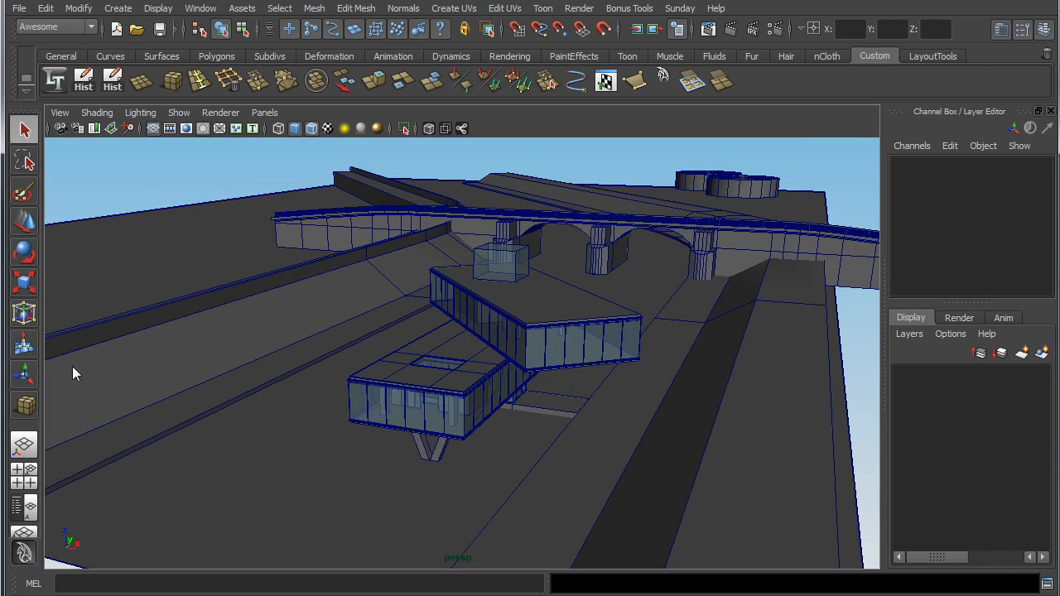
{"action": "left_click", "coordinate": [23, 507]}
{"action": "left_click_drag", "start_coordinate": [595, 341], "coordinate": [567, 361], "text": "alt"}
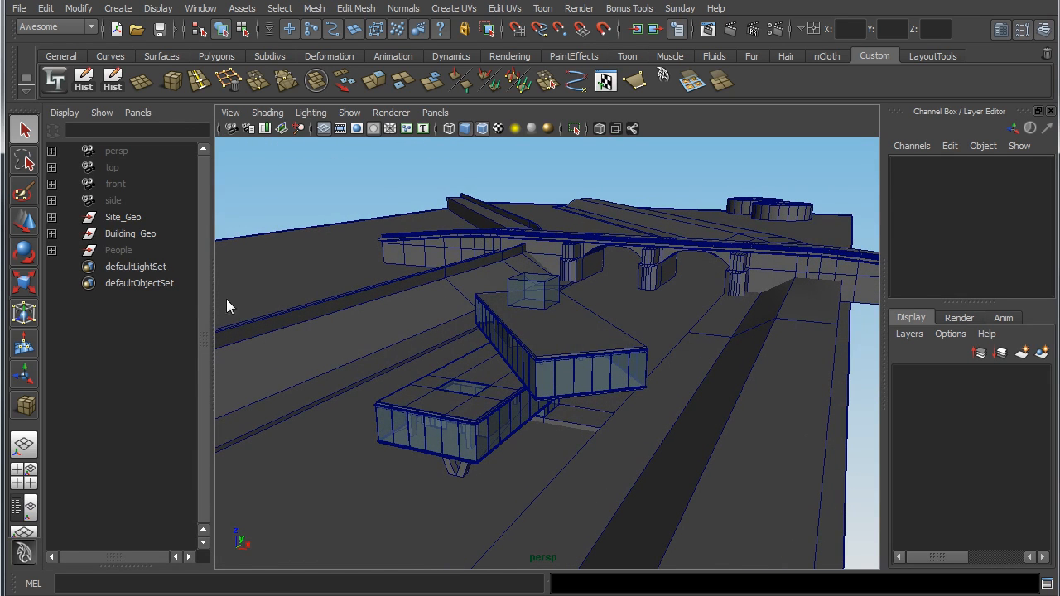
Highlight the top-level groups Site_Geo, Building_Geo and People one after another.
{"action": "left_click", "coordinate": [133, 217]}
{"action": "left_click", "coordinate": [139, 236]}
{"action": "left_click", "coordinate": [134, 250]}
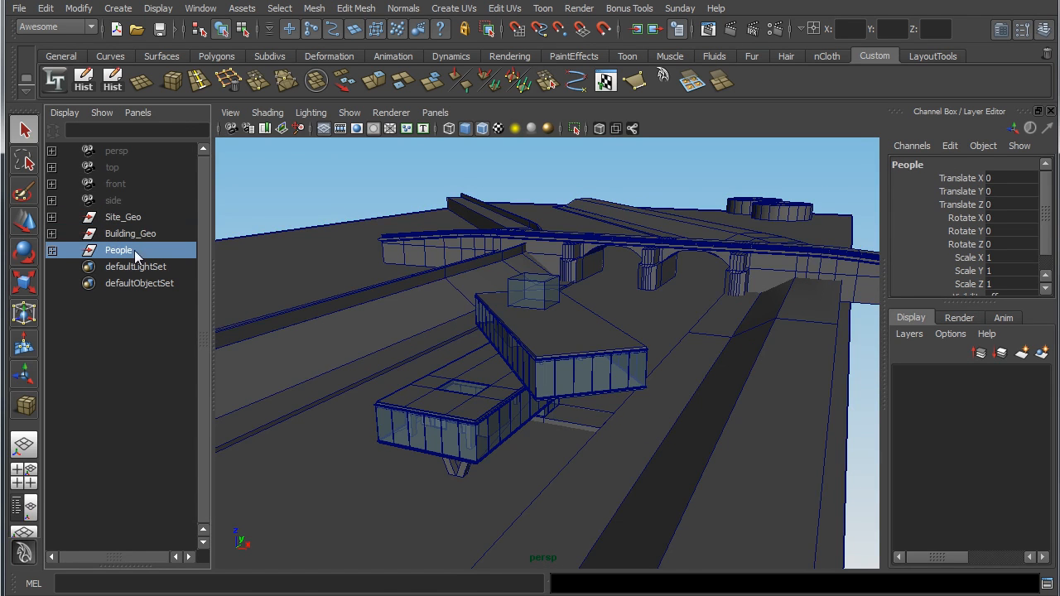
Expand Site_Geo and inspect Sides, Bkg_Buildings, Bridge and Ground_Plane in turn, then collapse the group.
{"action": "left_click", "coordinate": [140, 219]}
{"action": "left_click_drag", "start_coordinate": [480, 288], "coordinate": [517, 280], "text": "alt"}
{"action": "left_click", "coordinate": [51, 217]}
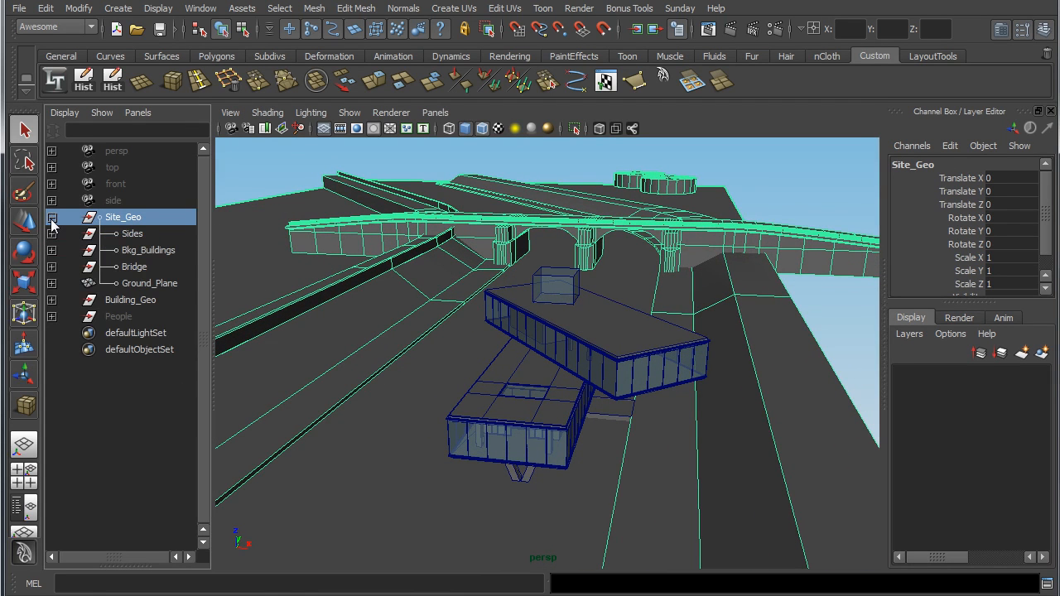
{"action": "left_click", "coordinate": [139, 234]}
{"action": "right_click_drag", "start_coordinate": [443, 262], "coordinate": [352, 261], "text": "alt"}
{"action": "left_click", "coordinate": [157, 251]}
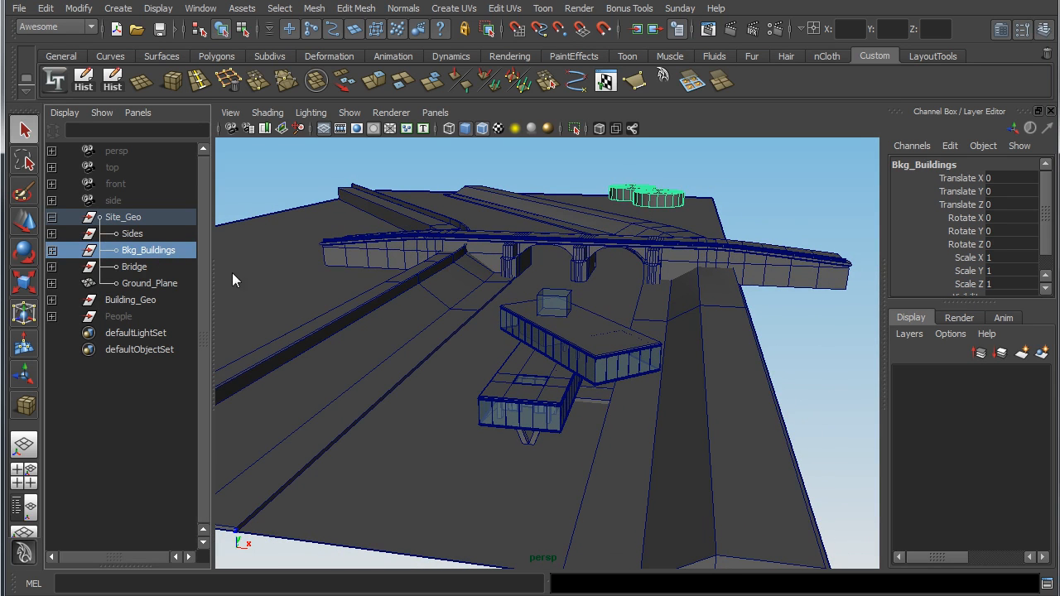
{"action": "left_click", "coordinate": [134, 267]}
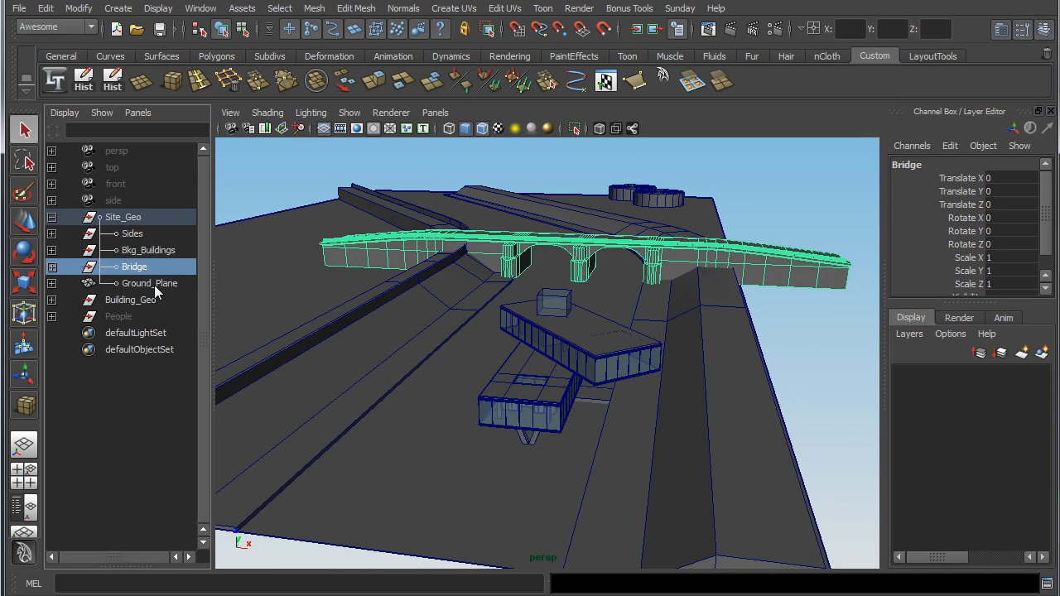
{"action": "left_click", "coordinate": [154, 285]}
{"action": "left_click_drag", "start_coordinate": [337, 297], "coordinate": [197, 246], "text": "alt"}
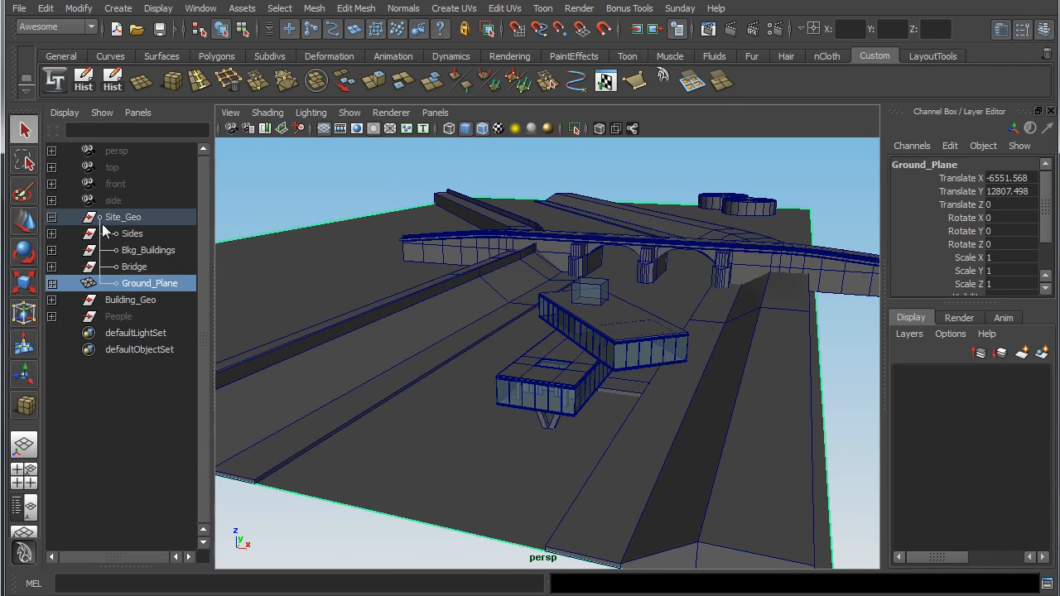
{"action": "left_click", "coordinate": [51, 217]}
Expand Building_Geo and inspect the lower building, upper building, Core and V_Column in turn.
{"action": "left_click", "coordinate": [107, 234]}
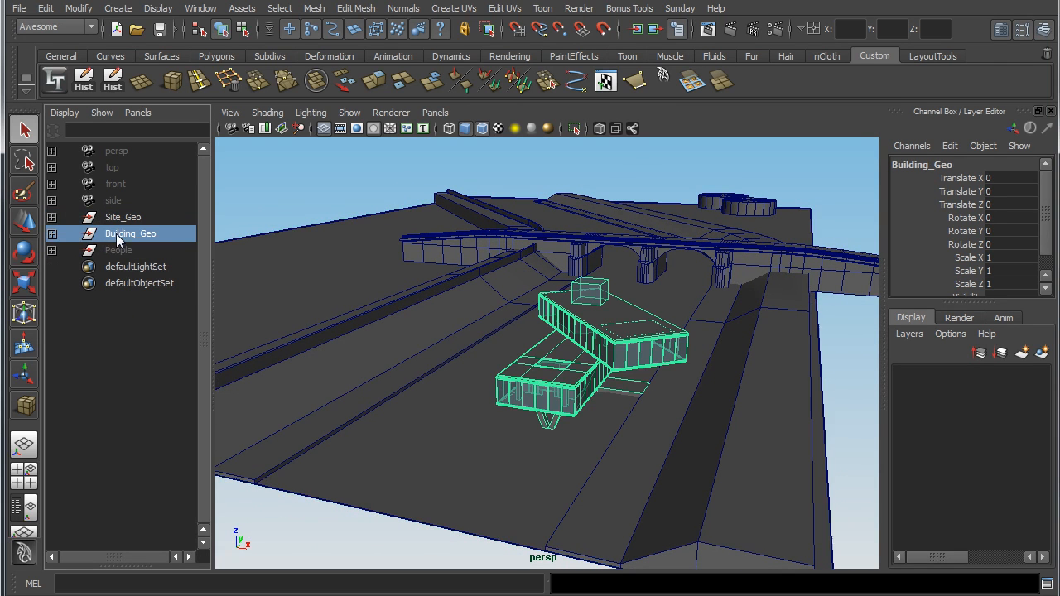
{"action": "left_click", "coordinate": [51, 234]}
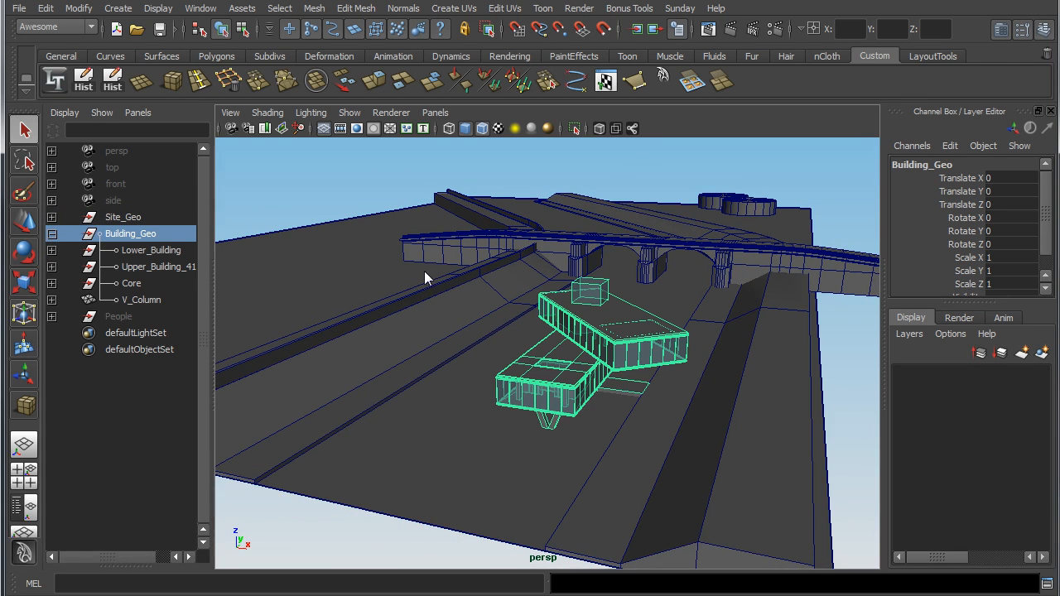
{"action": "left_click_drag", "start_coordinate": [399, 282], "coordinate": [440, 272], "text": "alt"}
{"action": "left_click", "coordinate": [151, 253]}
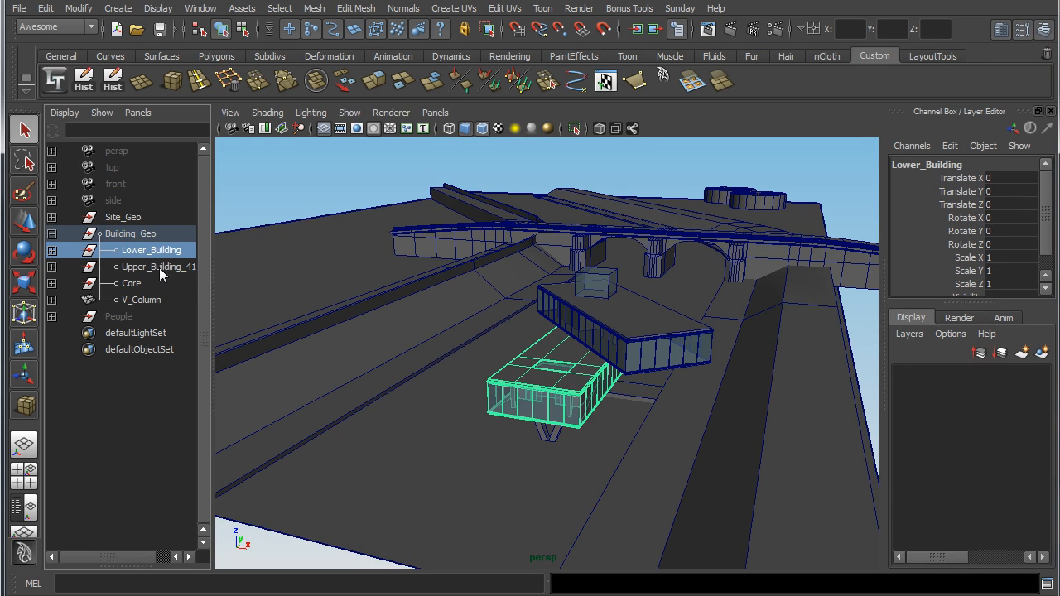
{"action": "left_click", "coordinate": [160, 267]}
{"action": "left_click_drag", "start_coordinate": [419, 310], "coordinate": [195, 279], "text": "alt"}
{"action": "left_click", "coordinate": [133, 284]}
{"action": "left_click_drag", "start_coordinate": [523, 303], "coordinate": [279, 305], "text": "alt"}
{"action": "left_click", "coordinate": [157, 301]}
{"action": "left_click_drag", "start_coordinate": [408, 317], "coordinate": [197, 309], "text": "alt"}
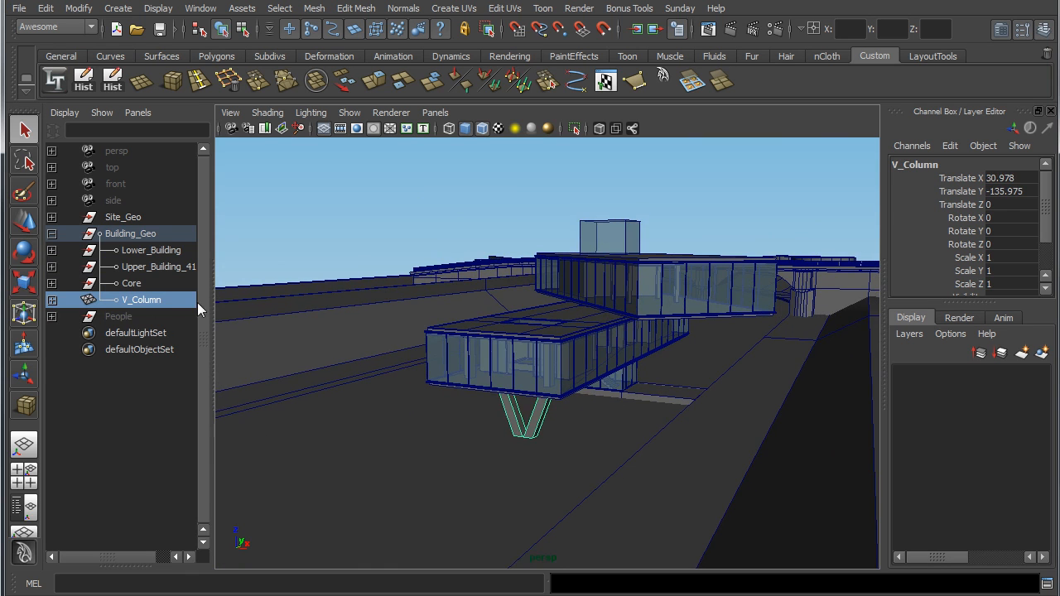
Unhide the People group and clear the selection.
{"action": "left_click", "coordinate": [140, 318]}
{"action": "key", "text": "shift+h"}
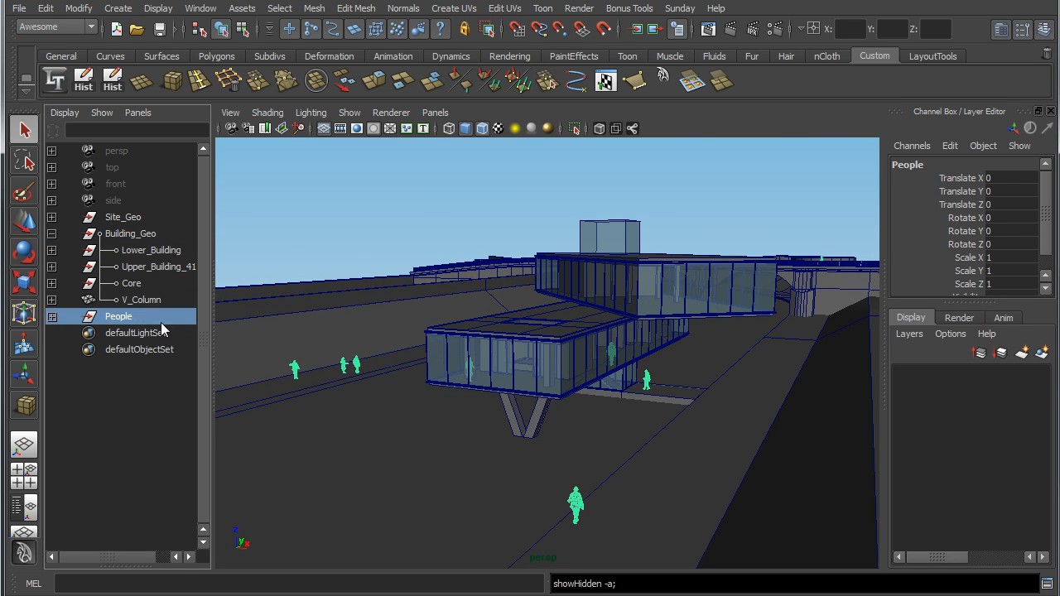
{"action": "left_click_drag", "start_coordinate": [489, 343], "coordinate": [608, 340], "text": "alt"}
{"action": "left_click", "coordinate": [636, 270]}
Draw a polygon cube just off the site's edge, about 118 wide, 230 high and 90 deep.
{"action": "left_click_drag", "start_coordinate": [636, 241], "coordinate": [567, 279], "text": "alt"}
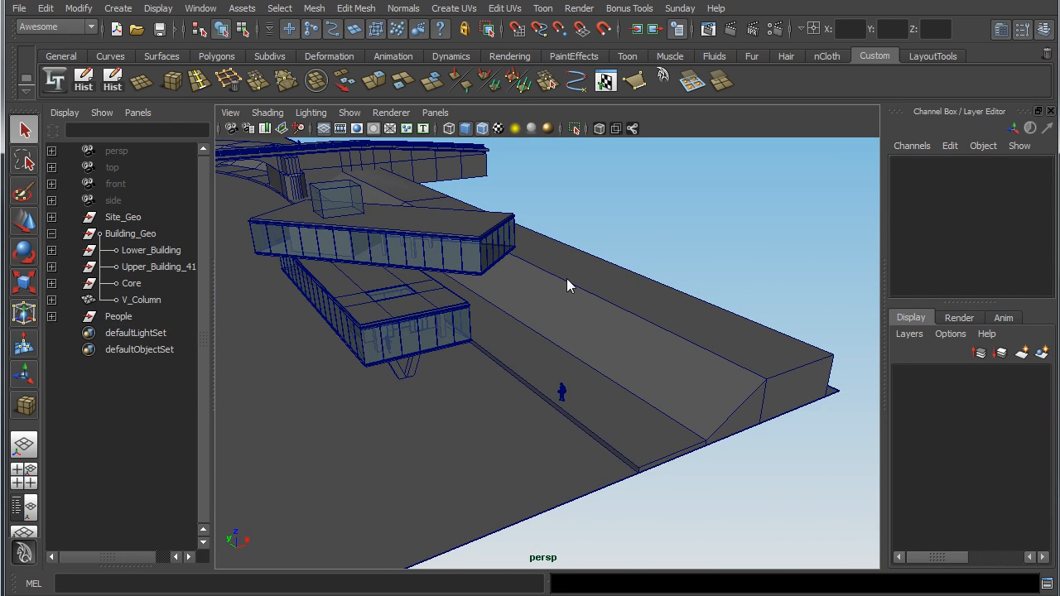
{"action": "left_click_drag", "start_coordinate": [498, 237], "coordinate": [530, 290], "text": "alt"}
{"action": "left_click", "coordinate": [170, 83]}
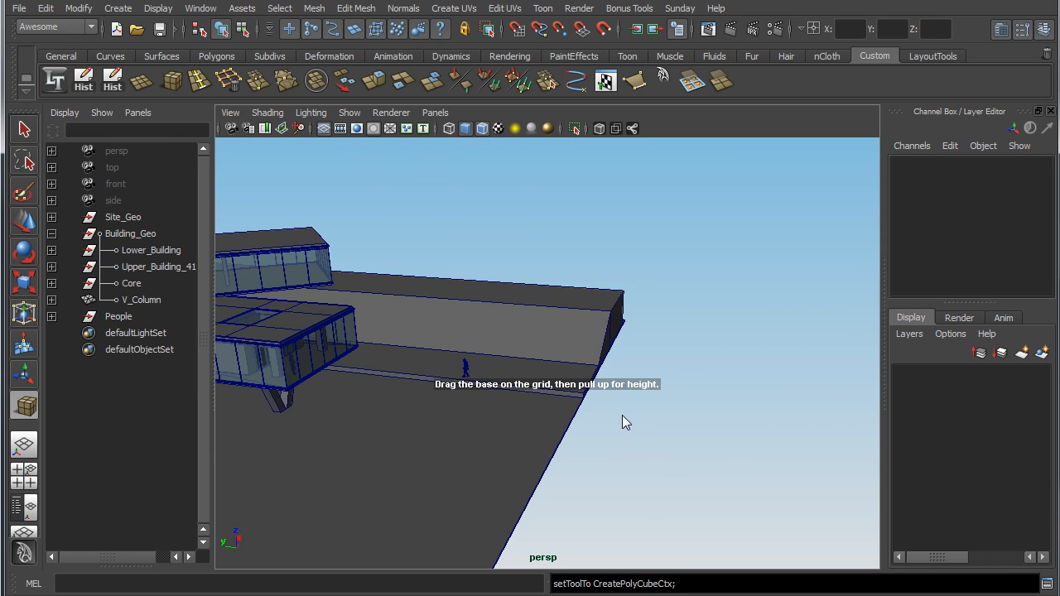
{"action": "left_click_drag", "start_coordinate": [624, 425], "coordinate": [690, 391]}
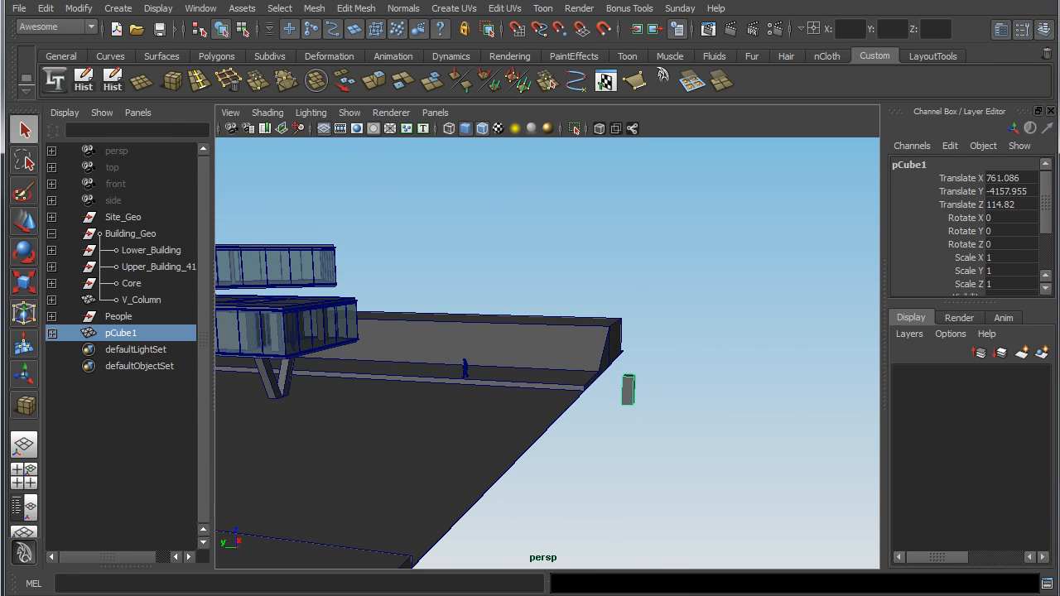
Set the polygon cube's height to 180 and its width and depth to 20 each.
{"action": "key", "text": "ctrl+a"}
{"action": "left_click", "coordinate": [753, 191]}
{"action": "left_click", "coordinate": [817, 196]}
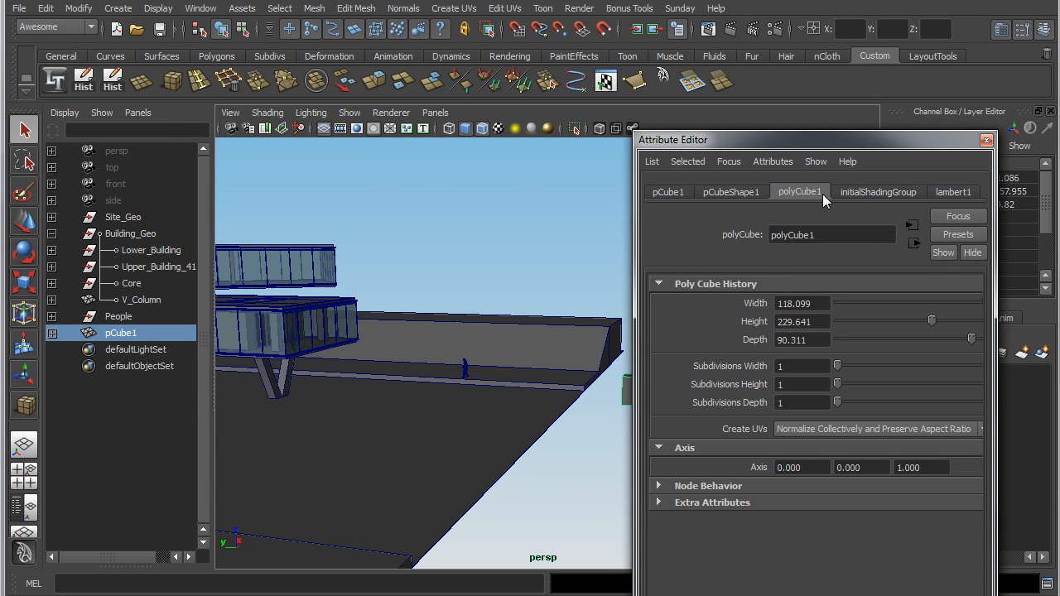
{"action": "type", "text": "180"}
{"action": "key", "text": "Return"}
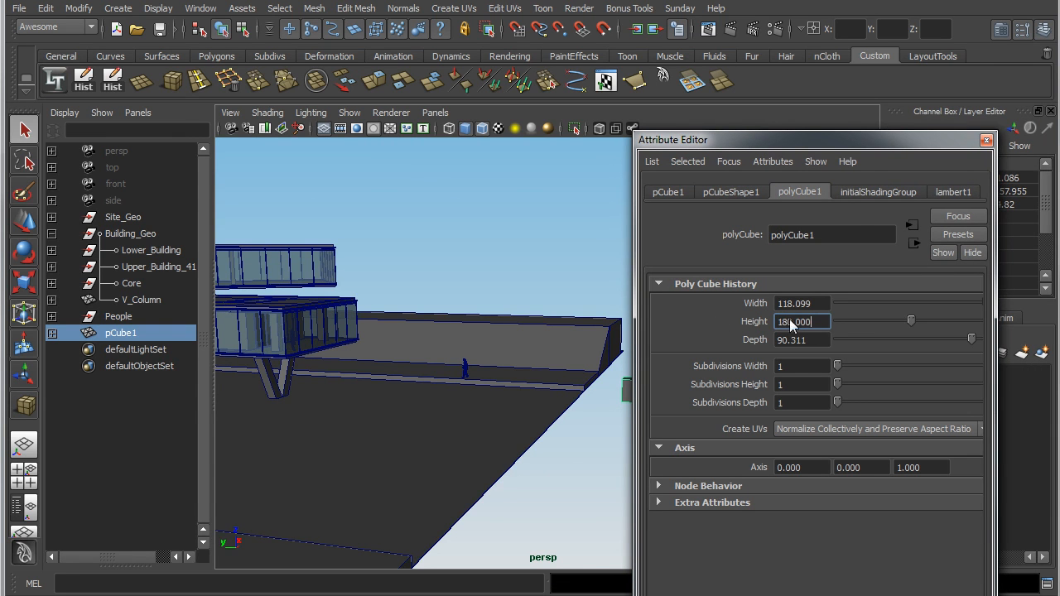
{"action": "type", "text": "20"}
{"action": "key", "text": "Return"}
{"action": "double_click", "coordinate": [818, 339]}
{"action": "type", "text": "20"}
{"action": "key", "text": "Return"}
{"action": "left_click_drag", "start_coordinate": [732, 145], "coordinate": [1059, 141]}
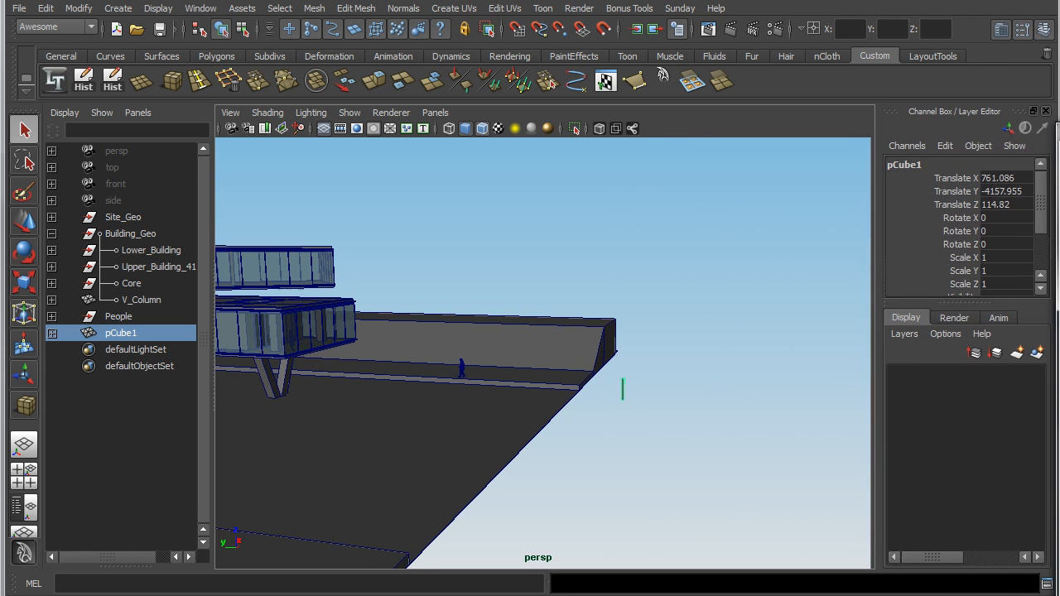
Move the resized cube next to a standing person on the site to compare their heights.
{"action": "left_click", "coordinate": [679, 388]}
{"action": "left_click", "coordinate": [630, 391]}
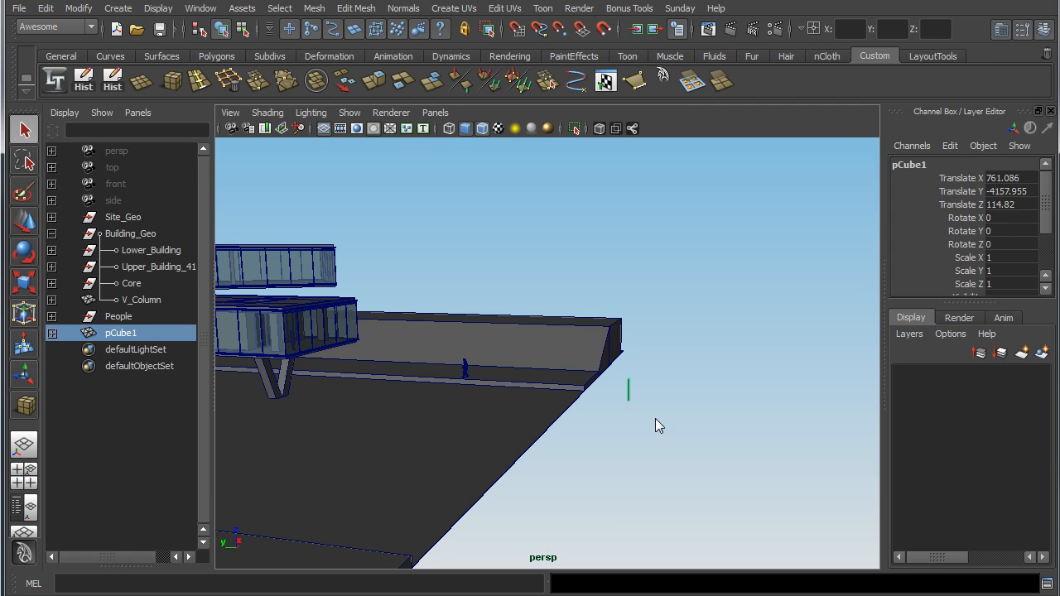
{"action": "key", "text": "w"}
{"action": "left_click_drag", "start_coordinate": [576, 387], "coordinate": [405, 375]}
{"action": "left_click_drag", "start_coordinate": [473, 371], "coordinate": [568, 356]}
{"action": "key", "text": "f"}
{"action": "scroll", "coordinate": [544, 386], "scroll_direction": "down", "scroll_amount": 4}
{"action": "left_click_drag", "start_coordinate": [549, 294], "coordinate": [557, 275]}
{"action": "left_click_drag", "start_coordinate": [556, 276], "coordinate": [608, 300], "text": "alt"}
{"action": "left_click_drag", "start_coordinate": [501, 329], "coordinate": [440, 342]}
{"action": "left_click_drag", "start_coordinate": [440, 341], "coordinate": [269, 210], "text": "alt"}
Delete the cube used for the scale comparison.
{"action": "left_click", "coordinate": [27, 131]}
{"action": "left_click", "coordinate": [569, 178]}
{"action": "left_click_drag", "start_coordinate": [560, 182], "coordinate": [594, 261], "text": "alt"}
{"action": "left_click", "coordinate": [596, 225]}
{"action": "key", "text": "Delete"}
Widen the Outliner, frame the Lower_Building group in the perspective view and expand it.
{"action": "right_click_drag", "start_coordinate": [594, 261], "coordinate": [431, 248], "text": "alt"}
{"action": "middle_click_drag", "start_coordinate": [431, 248], "coordinate": [667, 374], "text": "alt"}
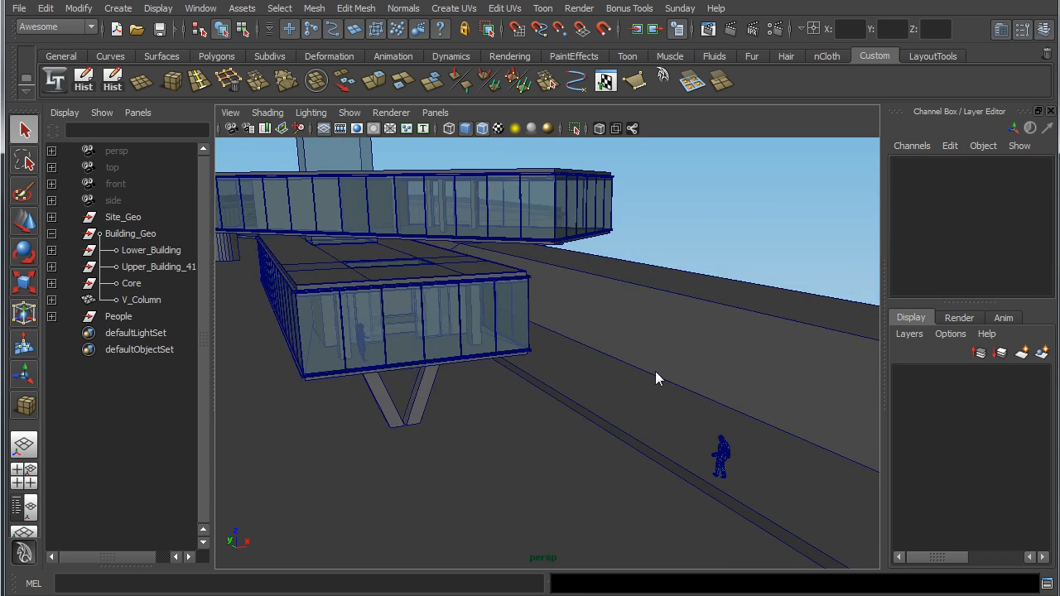
{"action": "left_click_drag", "start_coordinate": [668, 374], "coordinate": [551, 360], "text": "alt"}
{"action": "middle_click_drag", "start_coordinate": [552, 359], "coordinate": [407, 321], "text": "alt"}
{"action": "right_click_drag", "start_coordinate": [535, 340], "coordinate": [470, 335], "text": "alt"}
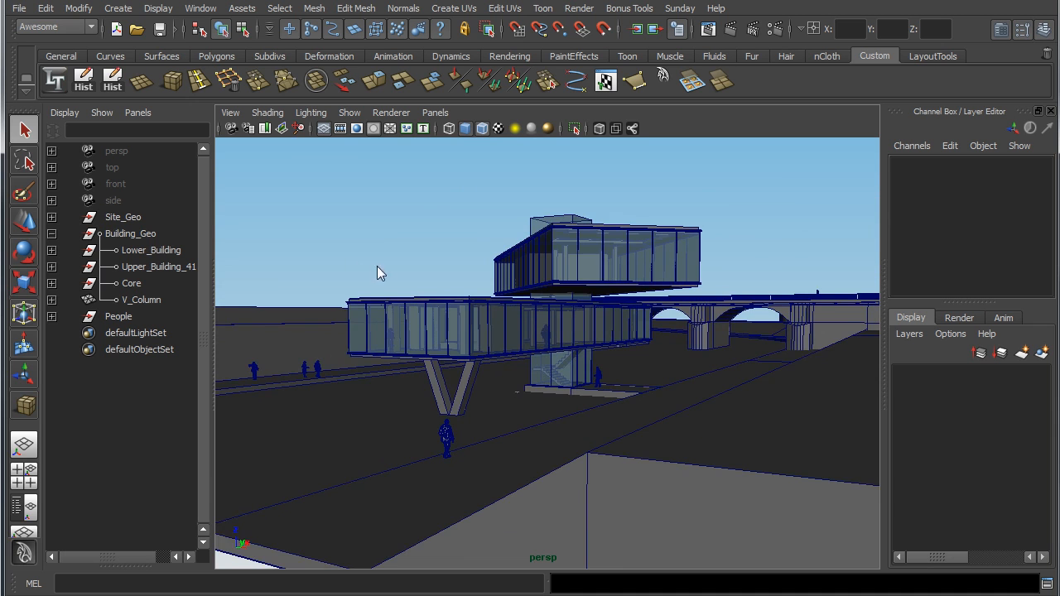
{"action": "left_click_drag", "start_coordinate": [198, 248], "coordinate": [150, 247], "text": "alt"}
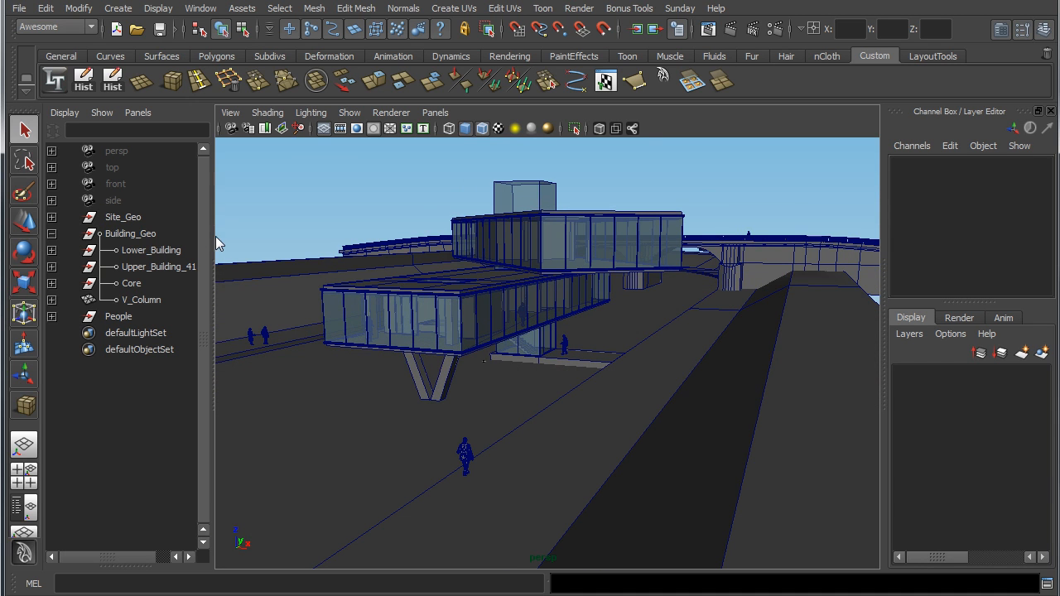
{"action": "left_click_drag", "start_coordinate": [213, 236], "coordinate": [230, 237]}
{"action": "left_click", "coordinate": [145, 249]}
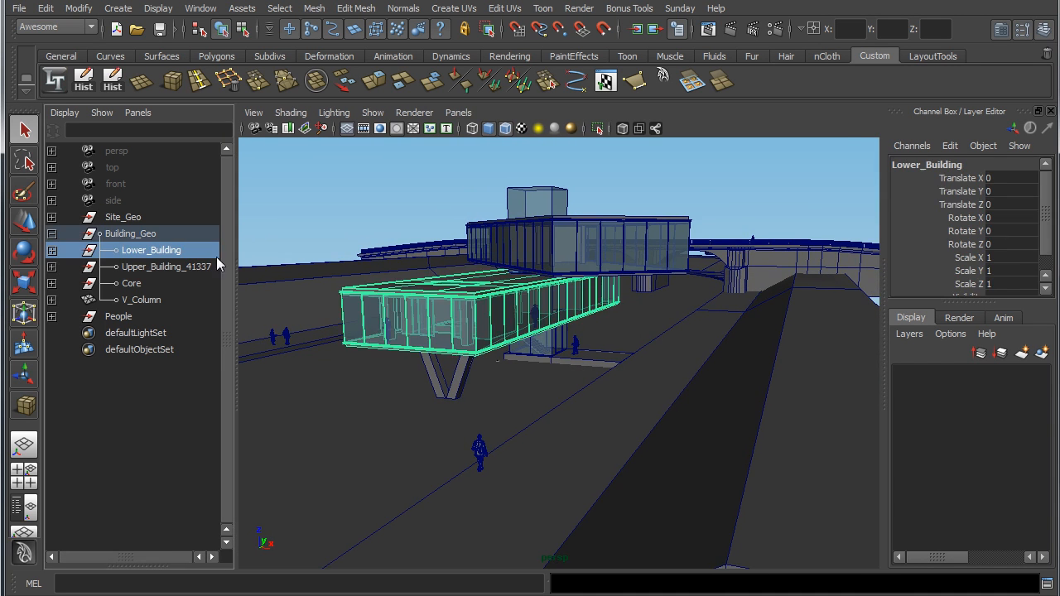
{"action": "key", "text": "f"}
{"action": "left_click", "coordinate": [51, 251]}
{"action": "left_click_drag", "start_coordinate": [497, 290], "coordinate": [430, 290], "text": "alt"}
Inspect the lower building's Roof, Floor, Facade, Rooms and Can_Lights groups one by one.
{"action": "left_click", "coordinate": [149, 268]}
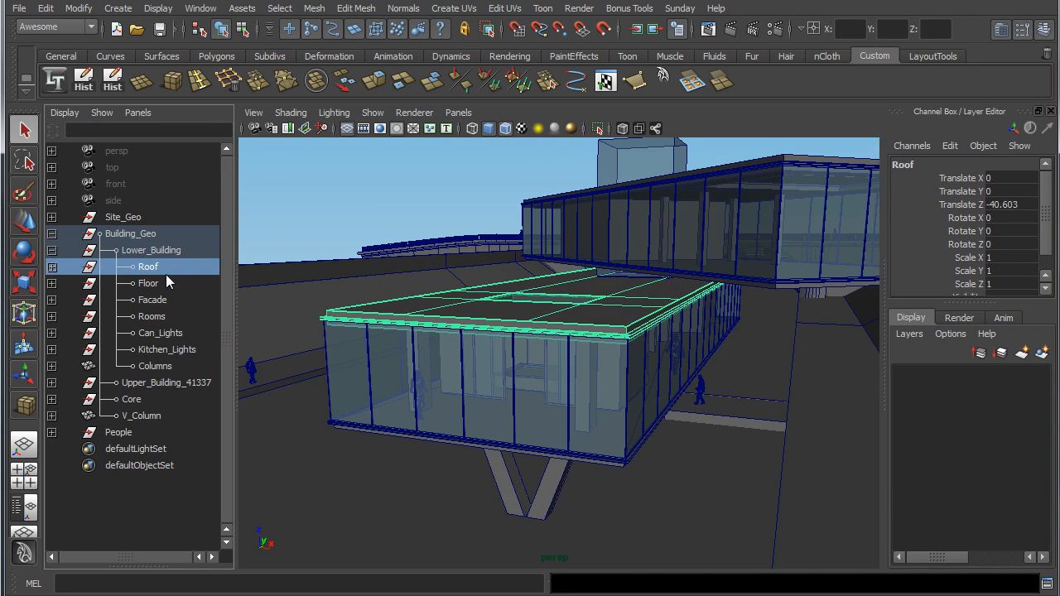
{"action": "left_click", "coordinate": [176, 283]}
{"action": "left_click", "coordinate": [173, 301]}
{"action": "mouse_move", "coordinate": [582, 337]}
{"action": "left_mouse_down", "text": "alt"}
{"action": "mouse_move", "coordinate": [564, 336]}
{"action": "mouse_move", "coordinate": [577, 339]}
{"action": "left_mouse_up", "text": "alt"}
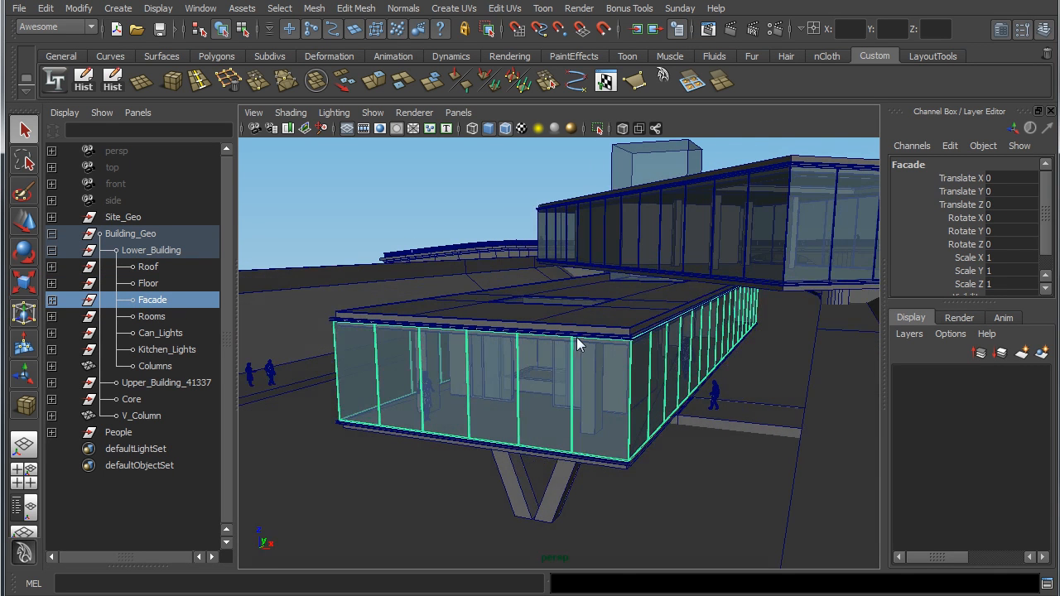
{"action": "left_click", "coordinate": [158, 319]}
{"action": "left_click", "coordinate": [168, 333]}
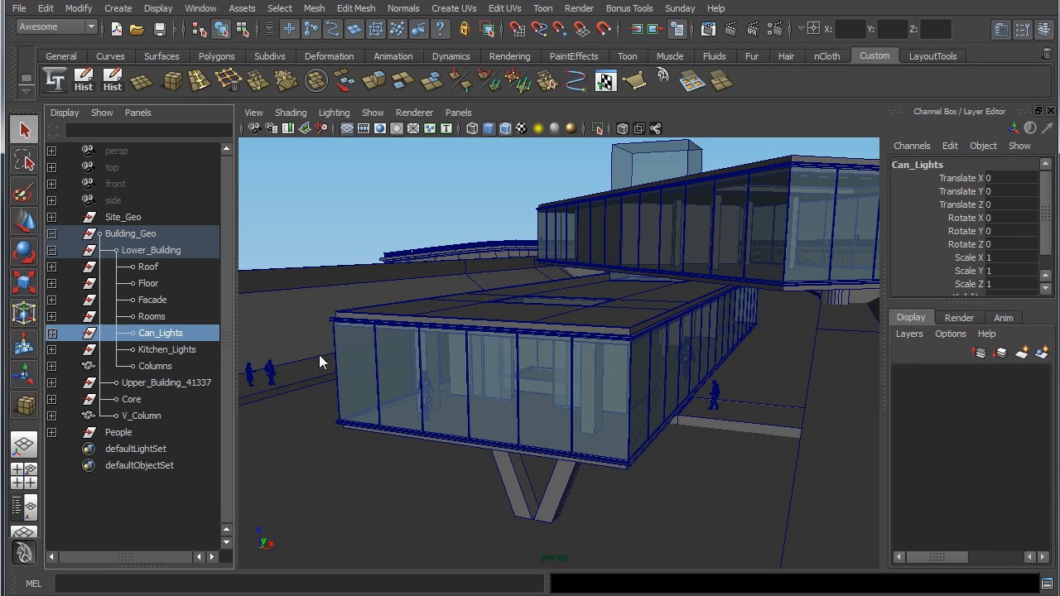
{"action": "left_click_drag", "start_coordinate": [269, 364], "coordinate": [266, 352], "text": "alt"}
Expand Kitchen_Lights, inspect the group with its Frame_Outer and Frame_Inner objects, and collapse it again.
{"action": "left_click", "coordinate": [51, 350]}
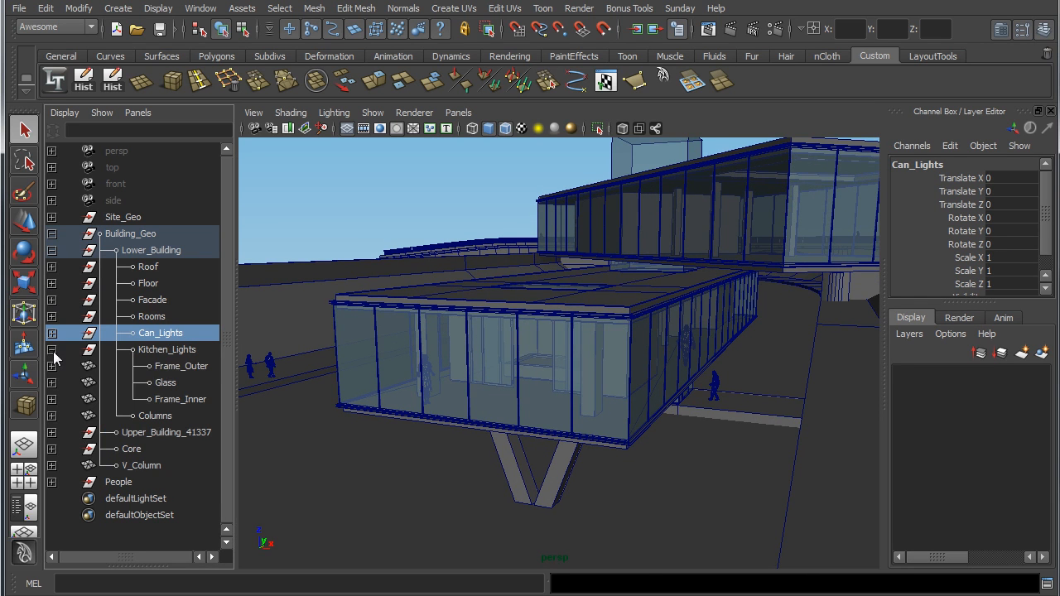
{"action": "left_click", "coordinate": [167, 349]}
{"action": "left_click", "coordinate": [180, 366]}
{"action": "left_click", "coordinate": [180, 399]}
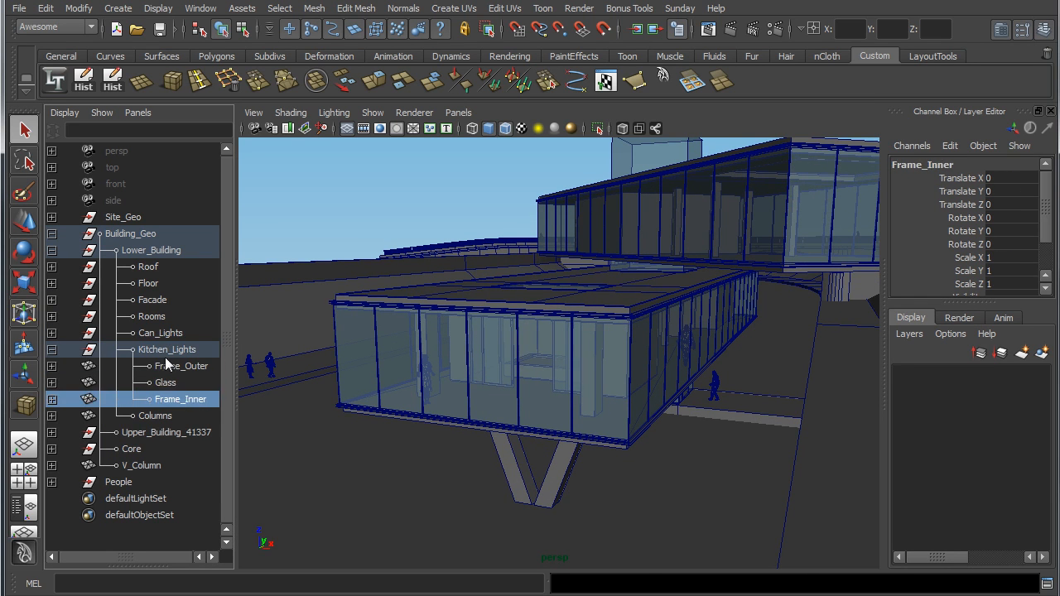
{"action": "left_click", "coordinate": [51, 356]}
{"action": "left_click", "coordinate": [52, 350]}
Select and collapse the Lower_Building group, clear the selection and view the whole building.
{"action": "left_click_drag", "start_coordinate": [356, 347], "coordinate": [307, 355], "text": "alt"}
{"action": "left_click", "coordinate": [142, 249]}
{"action": "left_click", "coordinate": [51, 250]}
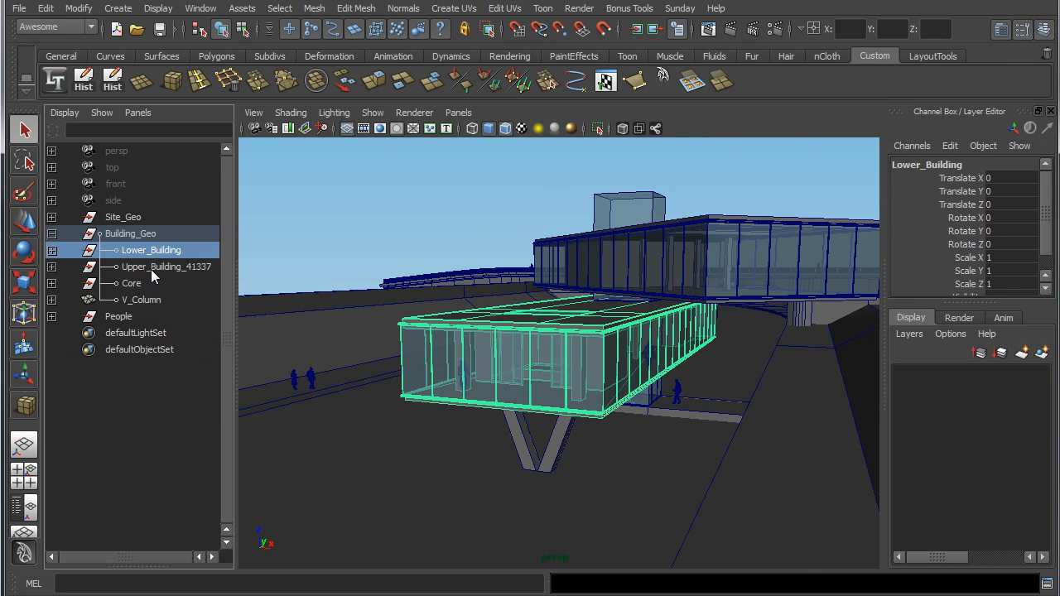
{"action": "left_click_drag", "start_coordinate": [477, 339], "coordinate": [590, 347], "text": "alt"}
{"action": "left_click", "coordinate": [640, 244]}
{"action": "left_click_drag", "start_coordinate": [559, 297], "coordinate": [572, 300], "text": "alt"}
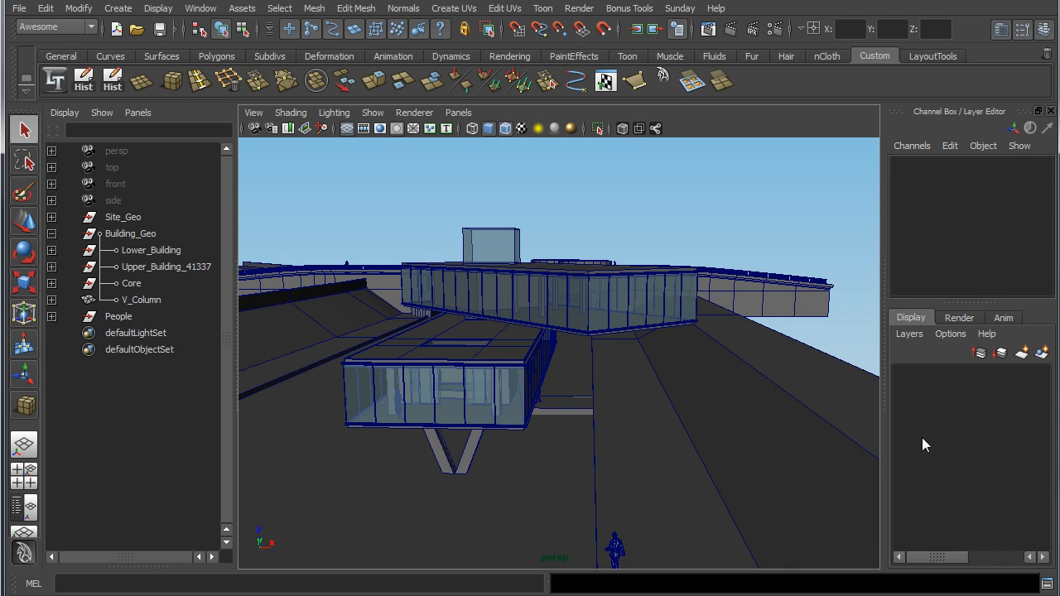
Select the window glazing of the lower and upper buildings and put it on a new display layer named GLAZING.
{"action": "left_click_drag", "start_coordinate": [688, 330], "coordinate": [668, 342], "text": "alt"}
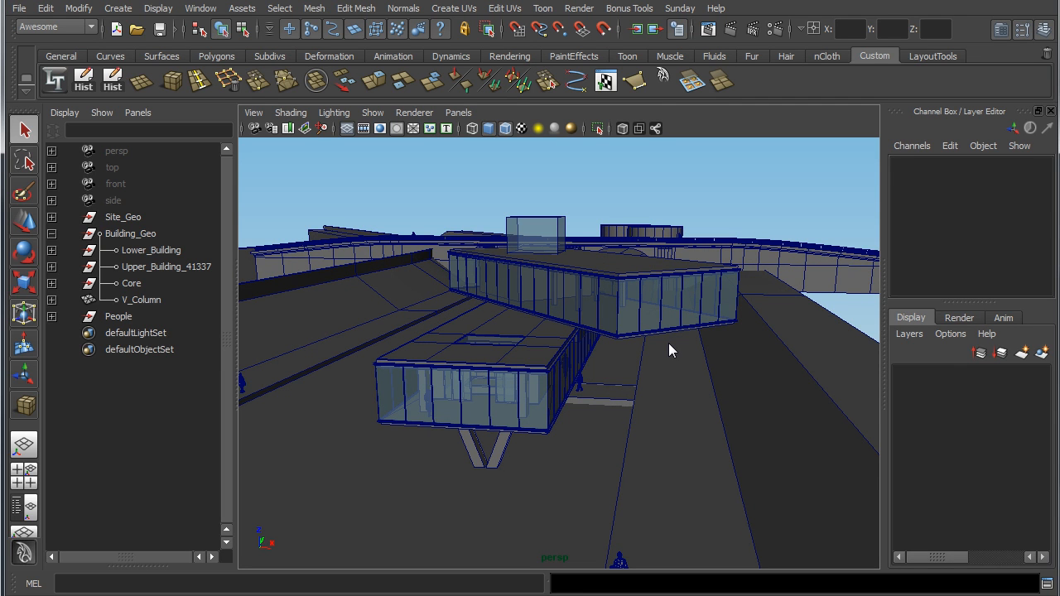
{"action": "left_click_drag", "start_coordinate": [602, 332], "coordinate": [639, 355], "text": "alt"}
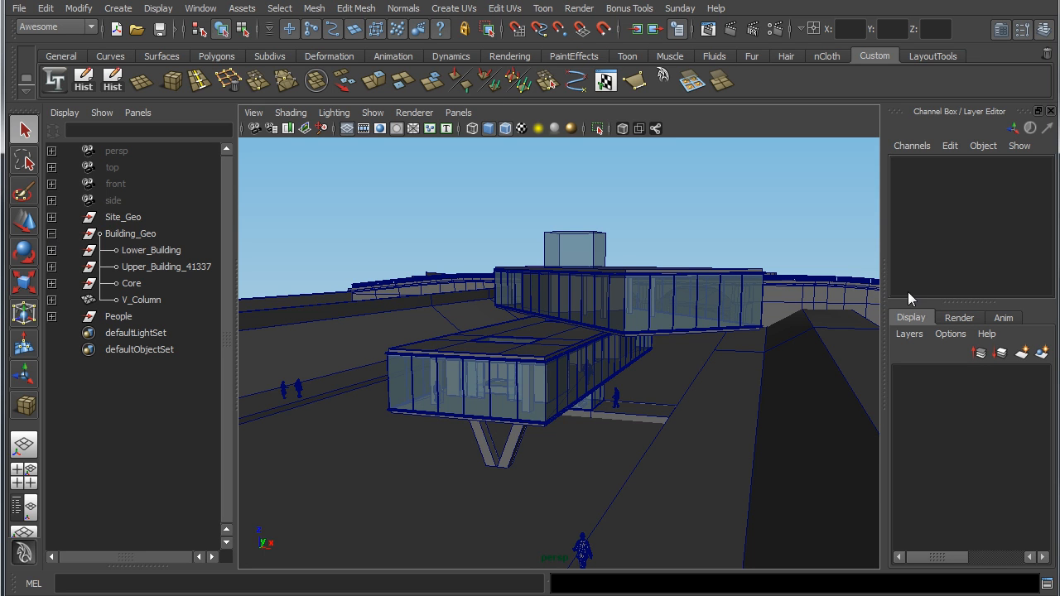
{"action": "left_click_drag", "start_coordinate": [945, 301], "coordinate": [945, 291]}
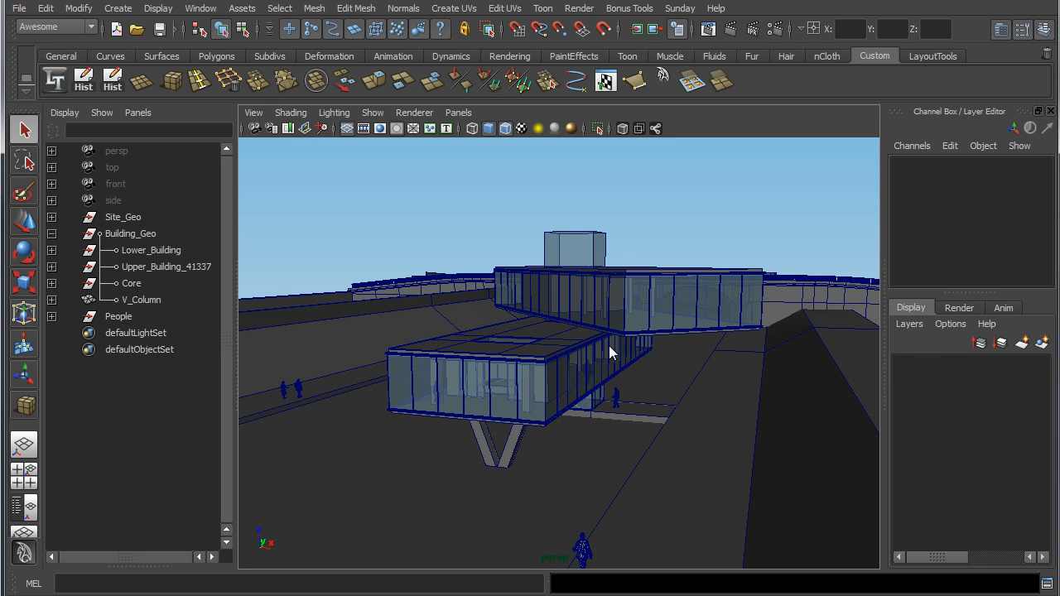
{"action": "right_click_drag", "start_coordinate": [564, 335], "coordinate": [582, 346], "text": "alt"}
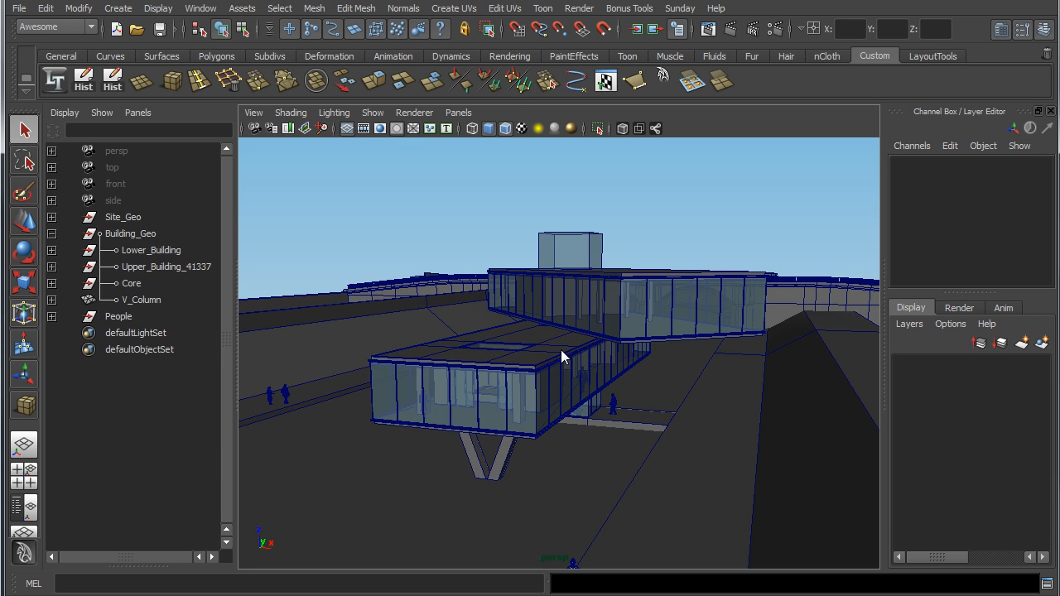
{"action": "left_click", "coordinate": [493, 395]}
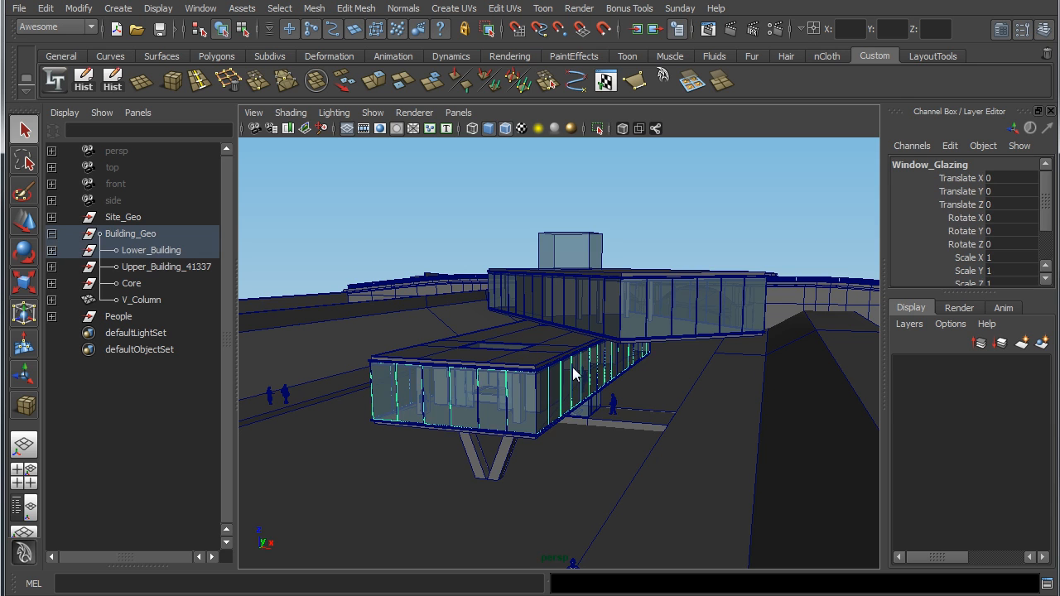
{"action": "left_click", "coordinate": [684, 306], "text": "shift"}
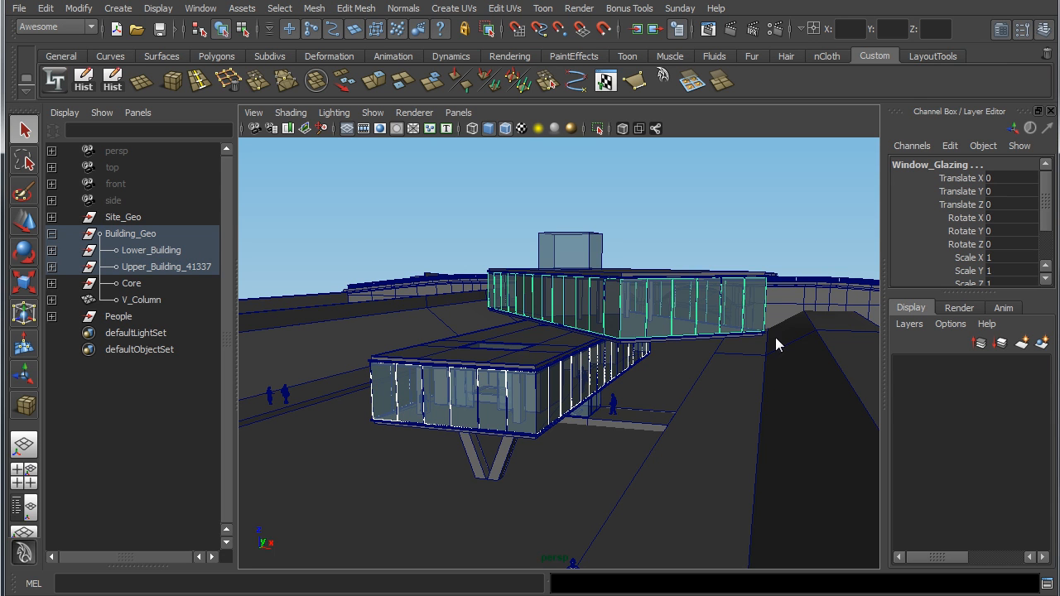
{"action": "left_click", "coordinate": [1043, 344]}
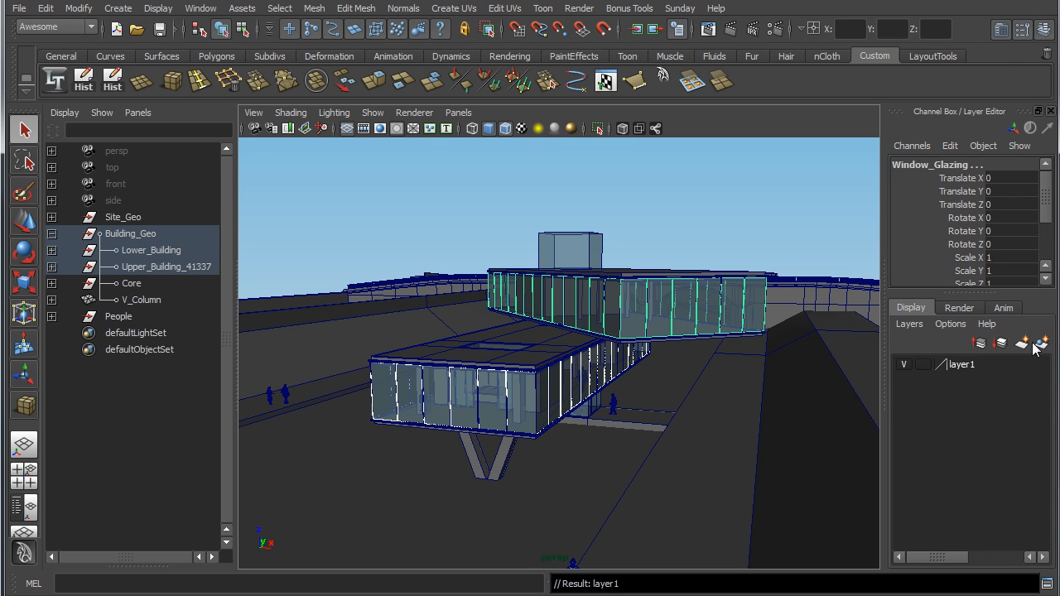
{"action": "double_click", "coordinate": [965, 366]}
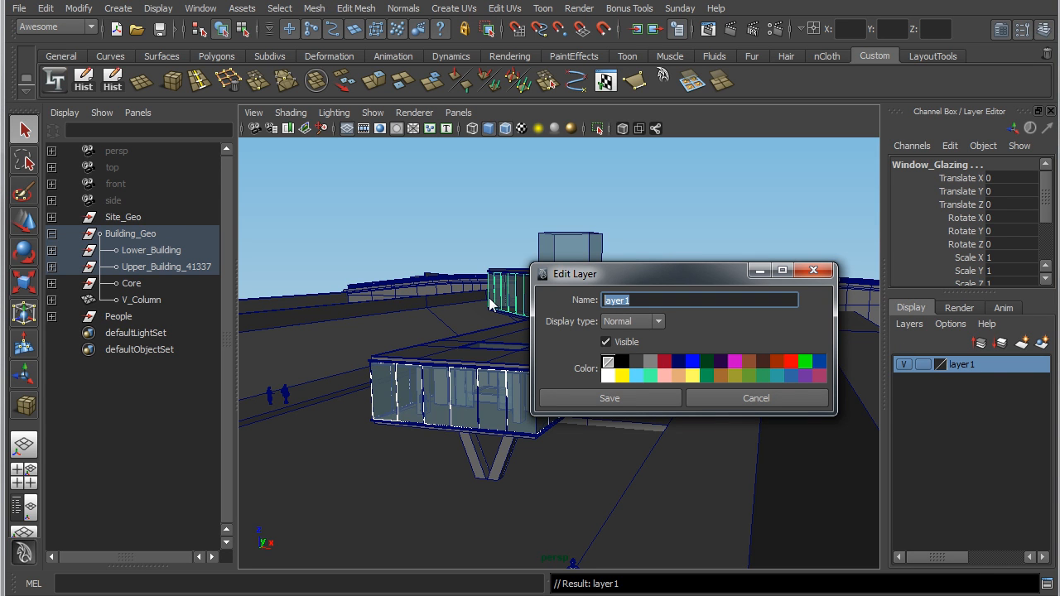
{"action": "type", "text": "GLAZING"}
{"action": "left_click", "coordinate": [615, 401]}
{"action": "left_click", "coordinate": [707, 221]}
Toggle the GLAZING layer's visibility to test it and leave the layer hidden.
{"action": "left_click", "coordinate": [901, 367]}
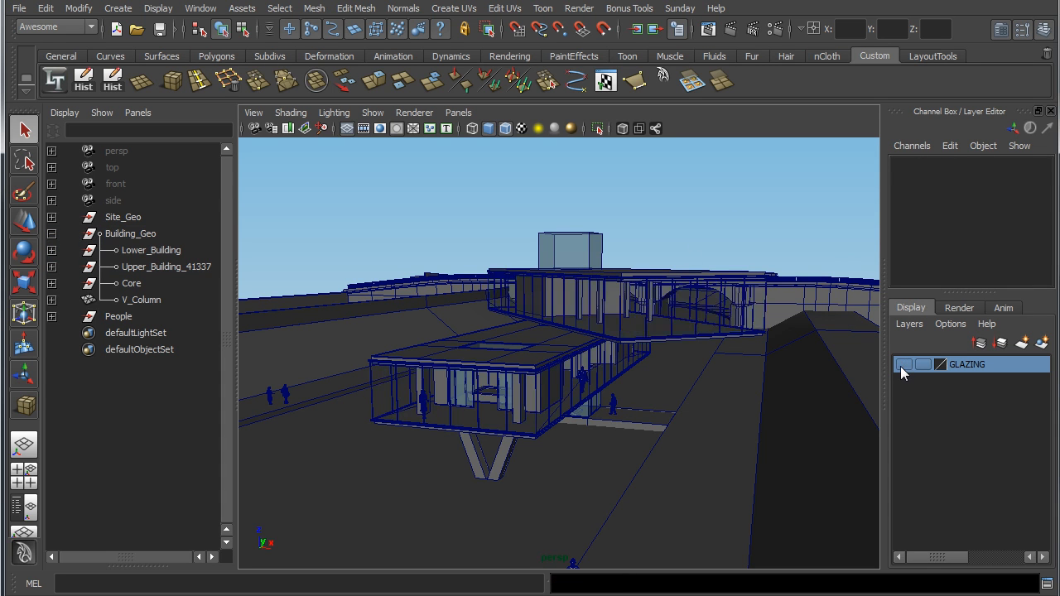
{"action": "left_click", "coordinate": [901, 366]}
{"action": "left_click", "coordinate": [900, 366]}
Put the Site_Geo group on a new display layer named SITE and hide that layer.
{"action": "left_click_drag", "start_coordinate": [497, 315], "coordinate": [512, 333], "text": "alt"}
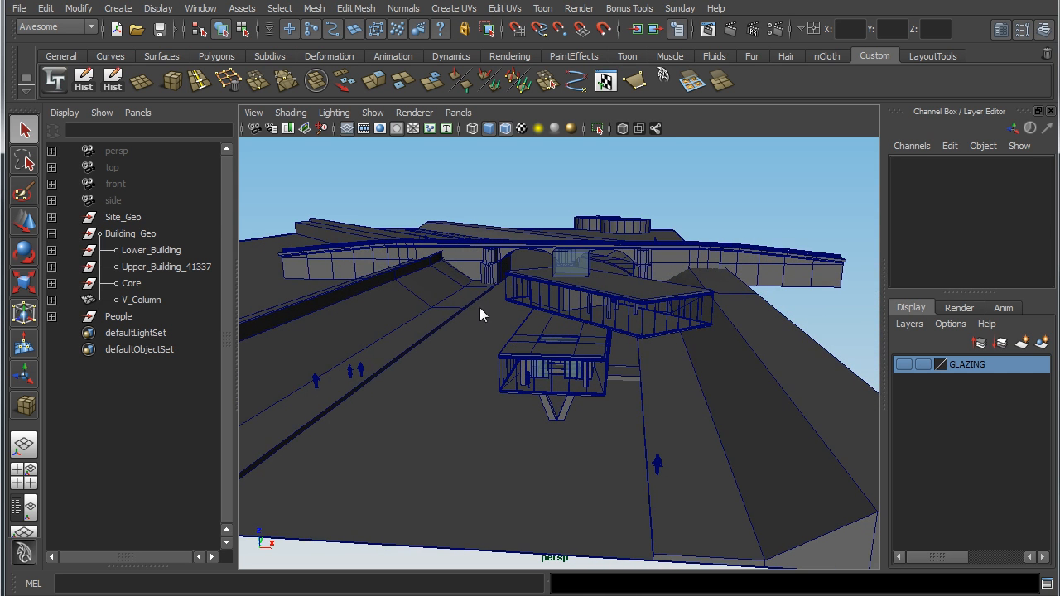
{"action": "left_click", "coordinate": [431, 281]}
{"action": "left_click", "coordinate": [133, 221]}
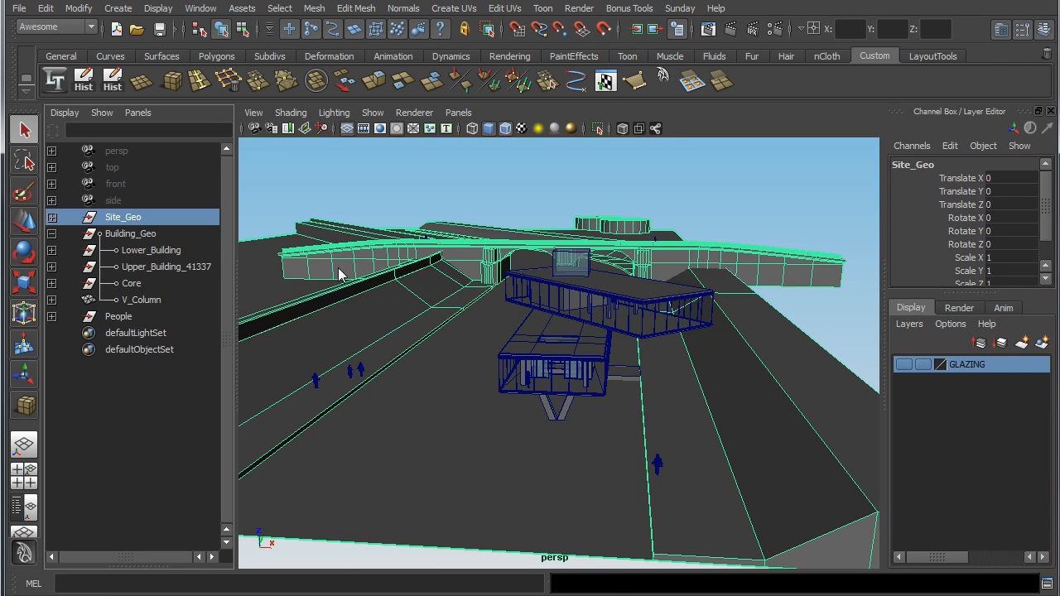
{"action": "left_click", "coordinate": [1042, 342]}
{"action": "double_click", "coordinate": [965, 364]}
{"action": "type", "text": "SITE"}
{"action": "left_click", "coordinate": [609, 398]}
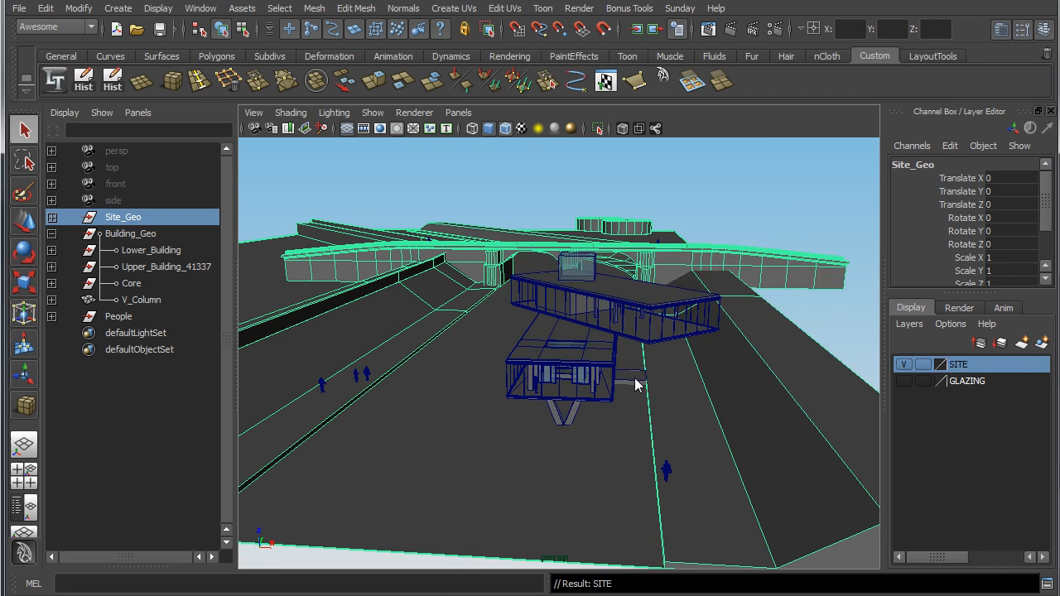
{"action": "left_click", "coordinate": [745, 170]}
{"action": "left_click", "coordinate": [904, 365]}
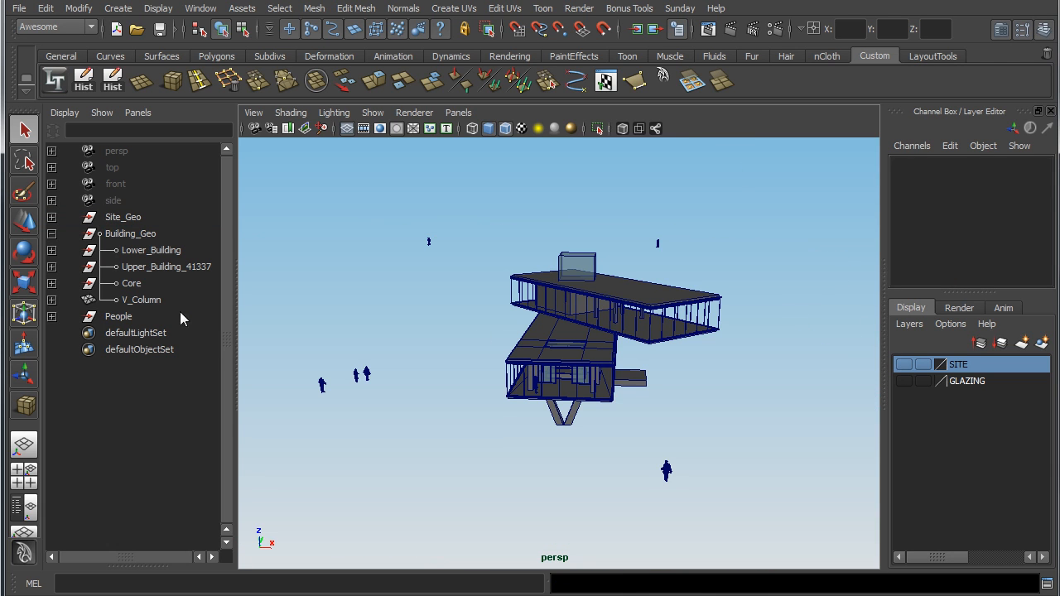
Put the People group on a new display layer named PEOPLE and hide that layer.
{"action": "left_click", "coordinate": [124, 317]}
{"action": "left_click", "coordinate": [1043, 344]}
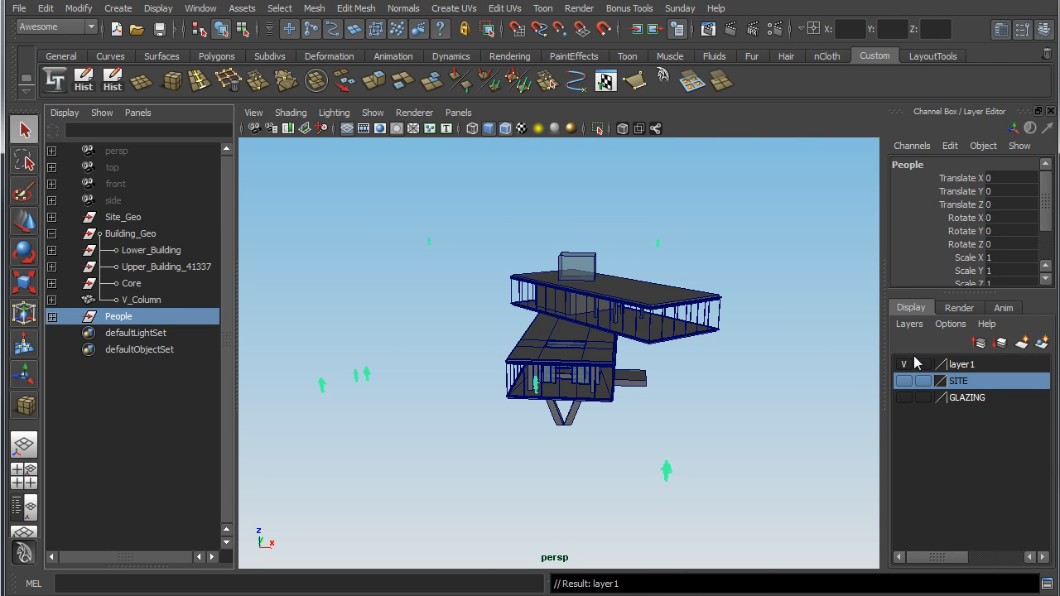
{"action": "double_click", "coordinate": [964, 364]}
{"action": "type", "text": "PEOPLE"}
{"action": "left_click", "coordinate": [604, 398]}
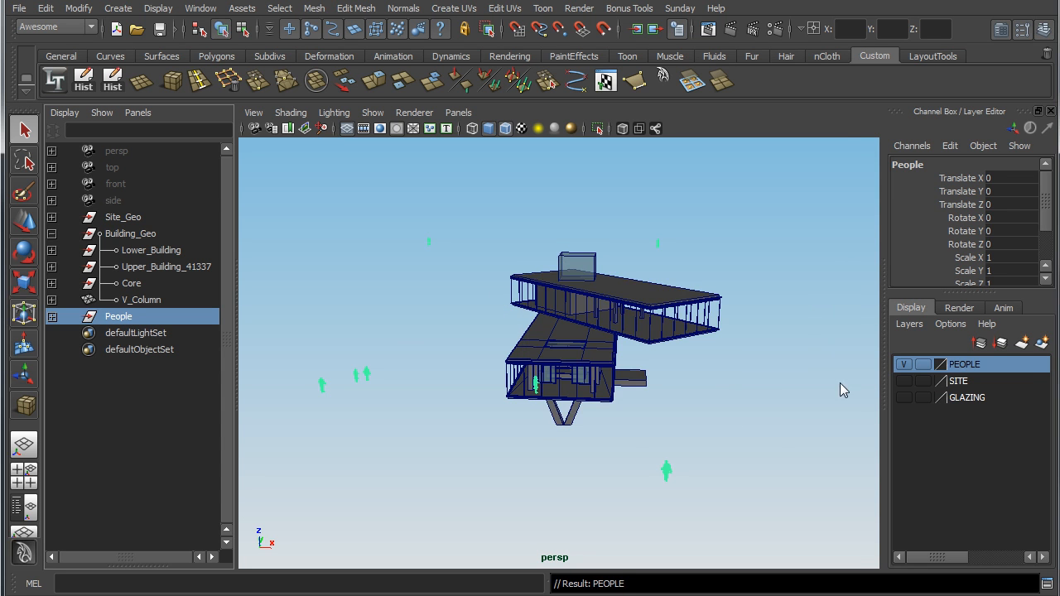
{"action": "left_click", "coordinate": [903, 365]}
Put the mullions of the lower and upper buildings on a new display layer named MULLIONS and hide that layer.
{"action": "left_click_drag", "start_coordinate": [713, 332], "coordinate": [523, 244], "text": "alt"}
{"action": "right_click_drag", "start_coordinate": [524, 245], "coordinate": [734, 320], "text": "alt"}
{"action": "left_click_drag", "start_coordinate": [712, 349], "coordinate": [615, 357], "text": "alt"}
{"action": "left_click", "coordinate": [478, 387]}
{"action": "left_click", "coordinate": [797, 340], "text": "shift"}
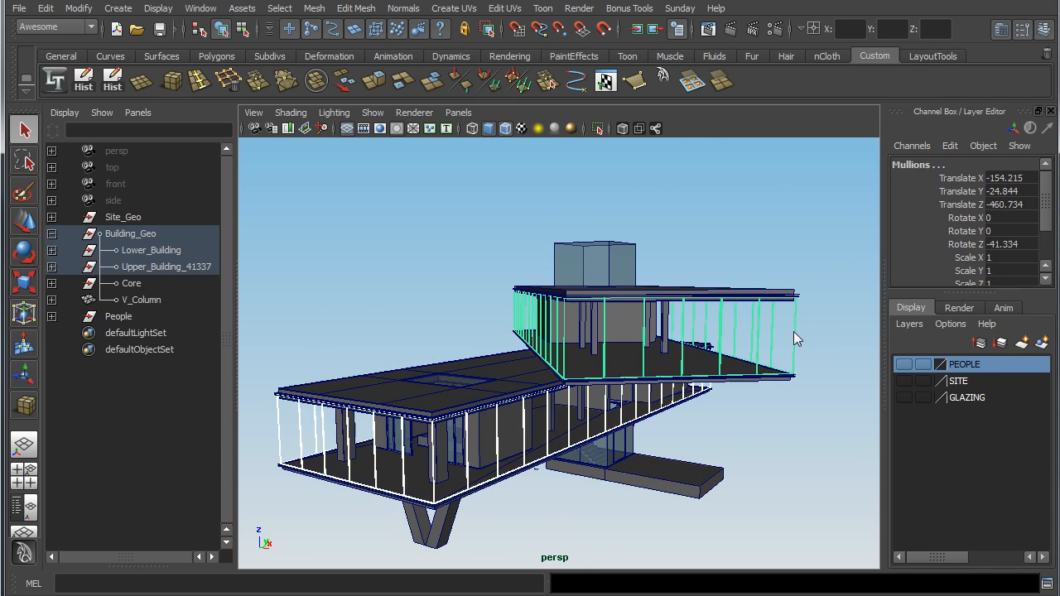
{"action": "left_click", "coordinate": [1042, 345]}
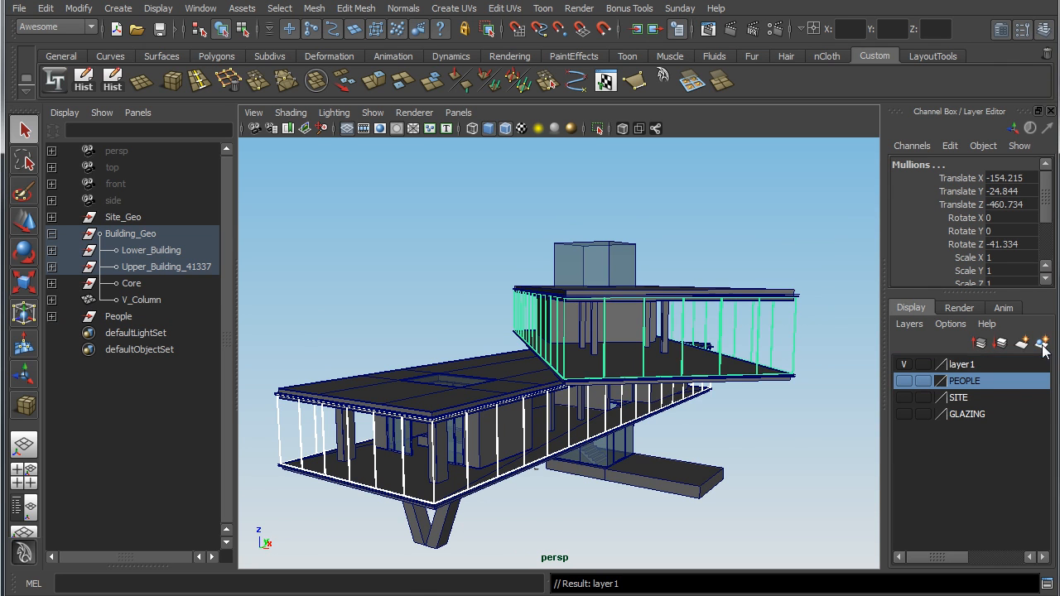
{"action": "double_click", "coordinate": [961, 364]}
{"action": "type", "text": "MULLIONS"}
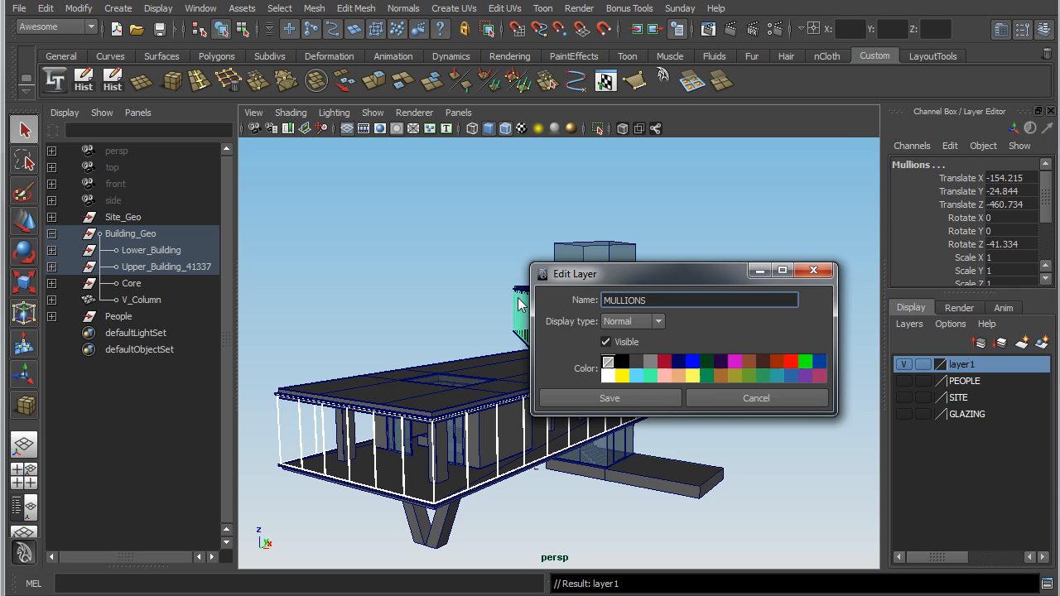
{"action": "left_click", "coordinate": [654, 400]}
{"action": "left_click", "coordinate": [905, 364]}
Select all the remaining visible building geometry and put it on a new display layer named BUILDING_GEO.
{"action": "left_click_drag", "start_coordinate": [608, 371], "coordinate": [464, 353], "text": "alt"}
{"action": "scroll", "coordinate": [571, 362], "scroll_direction": "down", "scroll_amount": 5}
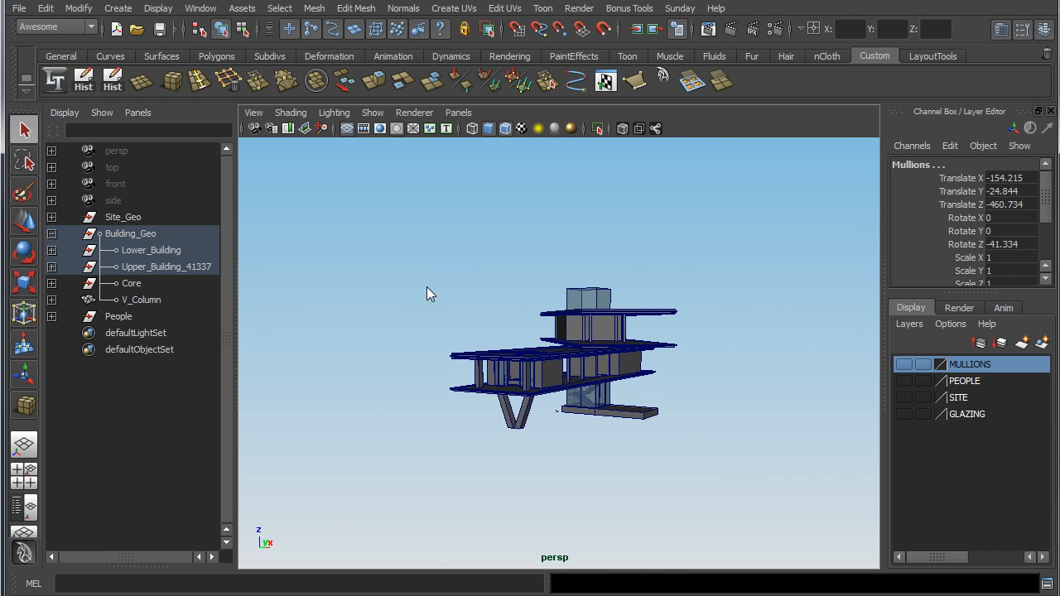
{"action": "left_click_drag", "start_coordinate": [755, 485], "coordinate": [756, 487]}
{"action": "middle_click_drag", "start_coordinate": [677, 353], "coordinate": [681, 360], "text": "alt"}
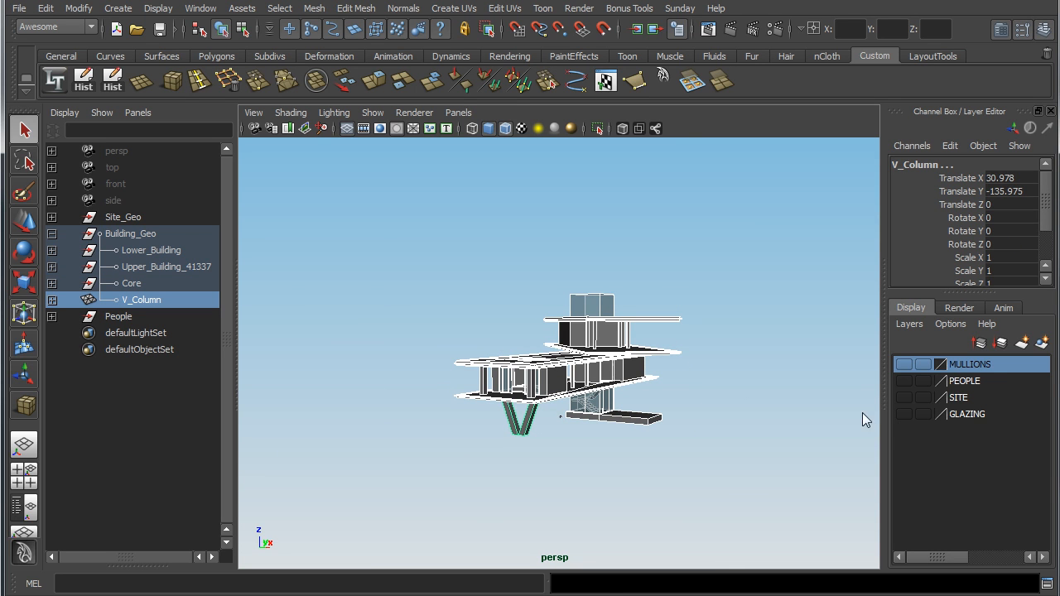
{"action": "left_click", "coordinate": [1041, 342]}
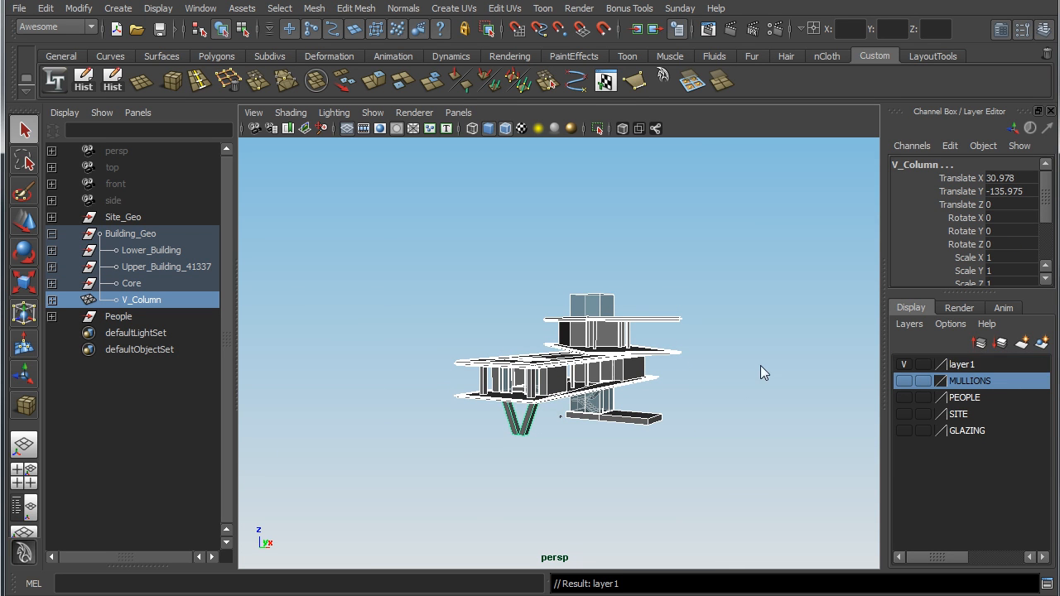
{"action": "double_click", "coordinate": [961, 365]}
{"action": "left_click_drag", "start_coordinate": [644, 299], "coordinate": [544, 301]}
{"action": "type", "text": "BUILDING_GEO"}
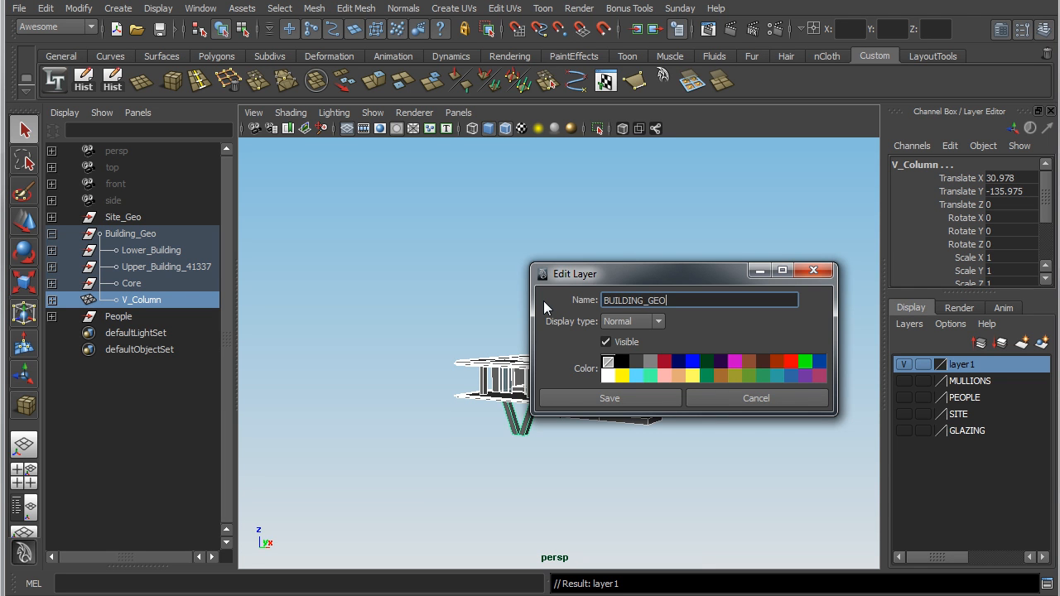
{"action": "left_click", "coordinate": [637, 402]}
{"action": "left_click", "coordinate": [611, 240]}
Test the BUILDING_GEO layer's visibility toggle and show the MULLIONS, PEOPLE, SITE and GLAZING layers again.
{"action": "left_click", "coordinate": [904, 364]}
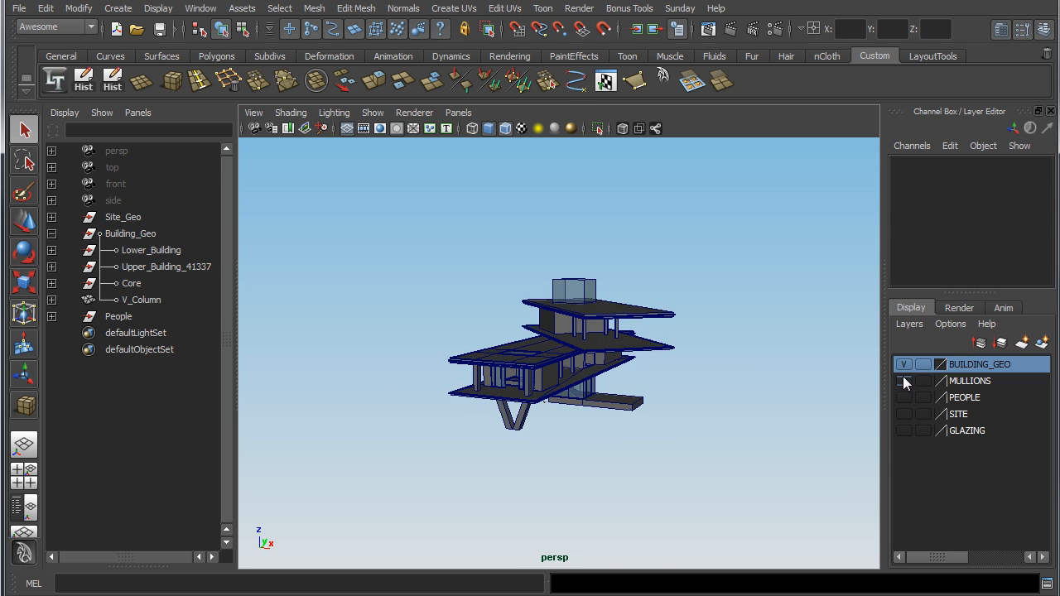
{"action": "left_click", "coordinate": [903, 381]}
{"action": "left_click", "coordinate": [904, 398]}
{"action": "left_click", "coordinate": [905, 414]}
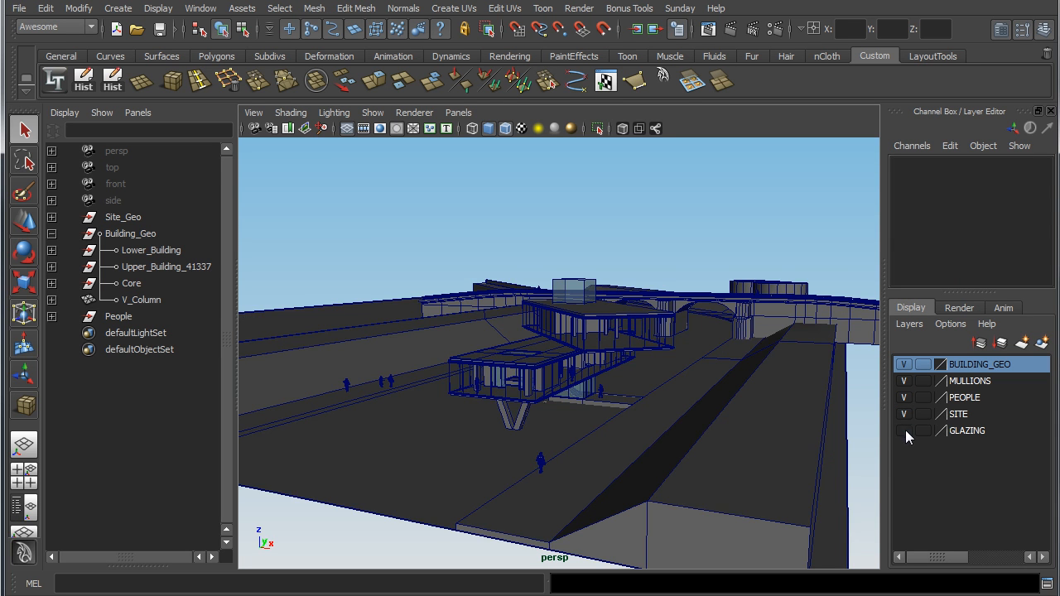
{"action": "left_click", "coordinate": [903, 430]}
Collapse the Building_Geo group in the Outliner and review the complete model from several angles.
{"action": "right_click_drag", "start_coordinate": [545, 319], "coordinate": [669, 350], "text": "alt"}
{"action": "left_click_drag", "start_coordinate": [611, 359], "coordinate": [679, 313], "text": "alt"}
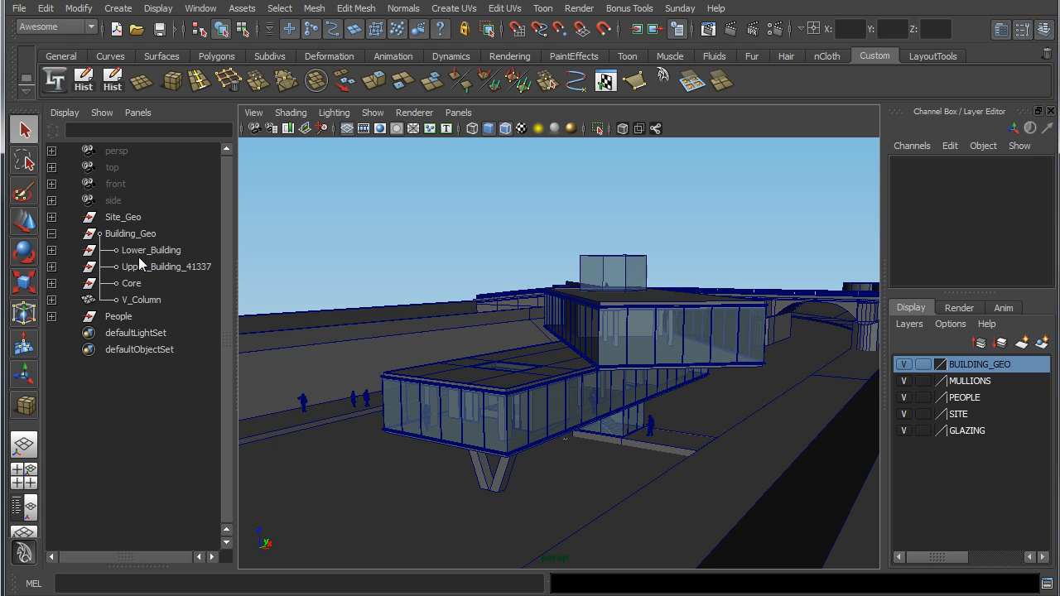
{"action": "left_click", "coordinate": [51, 233]}
{"action": "left_click_drag", "start_coordinate": [550, 322], "coordinate": [552, 319], "text": "alt"}
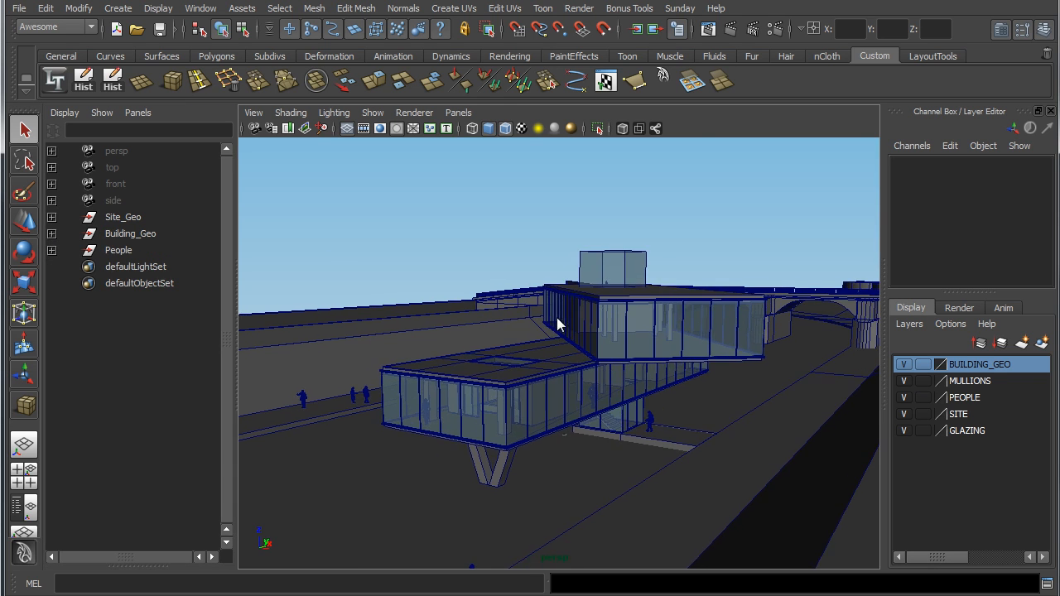
{"action": "left_click_drag", "start_coordinate": [752, 367], "coordinate": [638, 389], "text": "alt"}
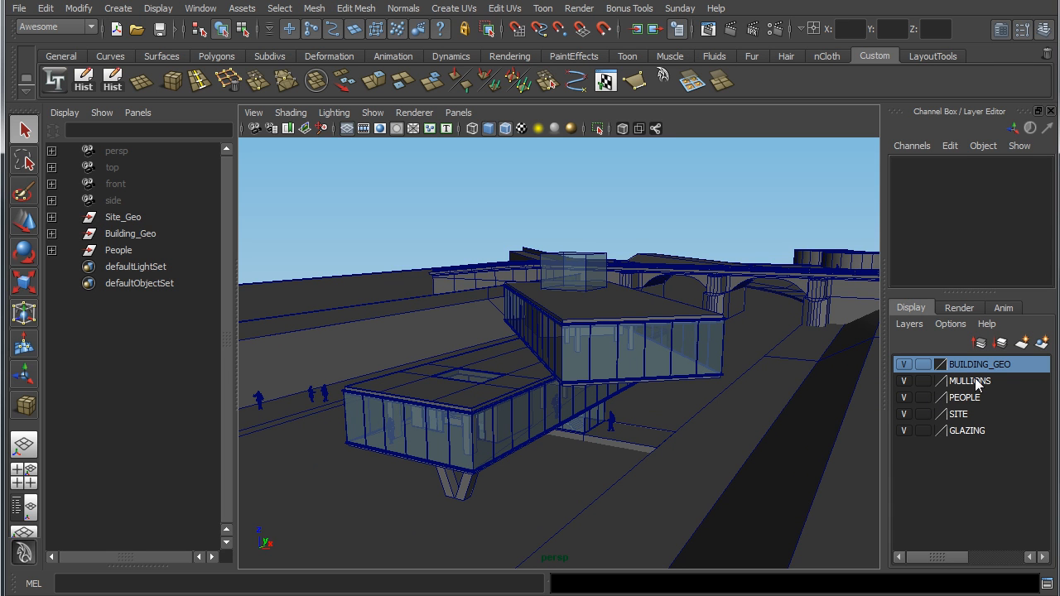
{"action": "left_click_drag", "start_coordinate": [730, 352], "coordinate": [627, 330], "text": "alt"}
{"action": "scroll", "coordinate": [577, 347], "scroll_direction": "down", "scroll_amount": 4}
{"action": "scroll", "coordinate": [574, 344], "scroll_direction": "up", "scroll_amount": 3}
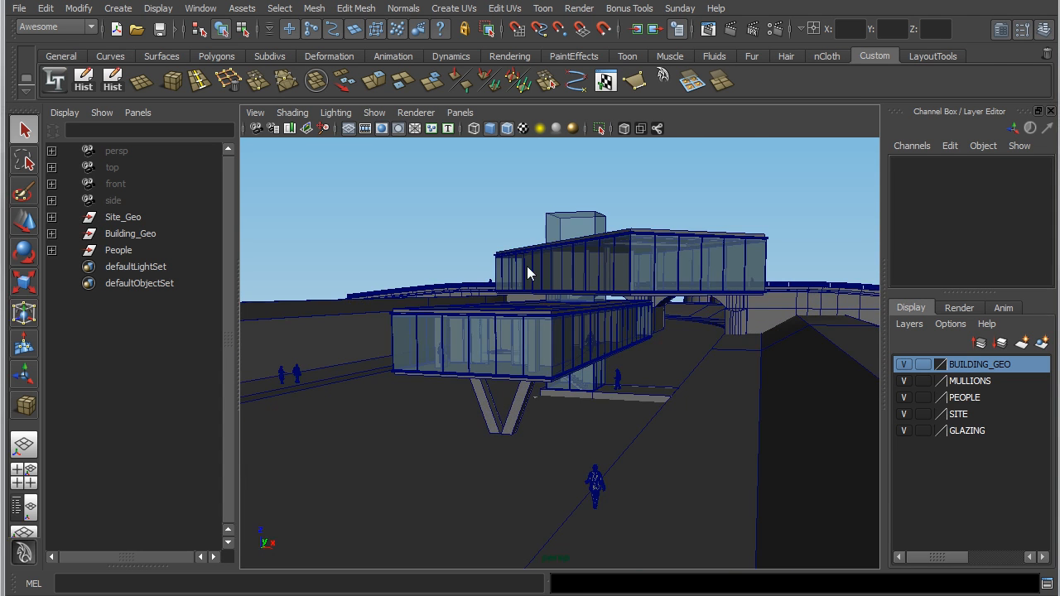
Create a new perspective camera for the viewport and rename it RenderCam.
{"action": "left_click", "coordinate": [460, 112]}
{"action": "mouse_move", "coordinate": [465, 126]}
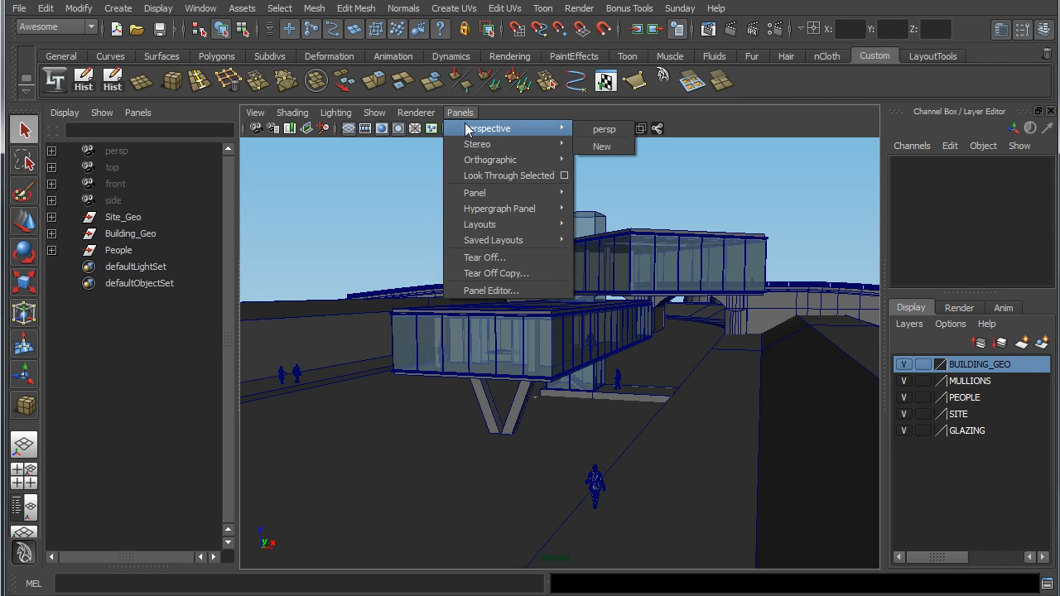
{"action": "left_click", "coordinate": [609, 149]}
{"action": "double_click", "coordinate": [120, 267]}
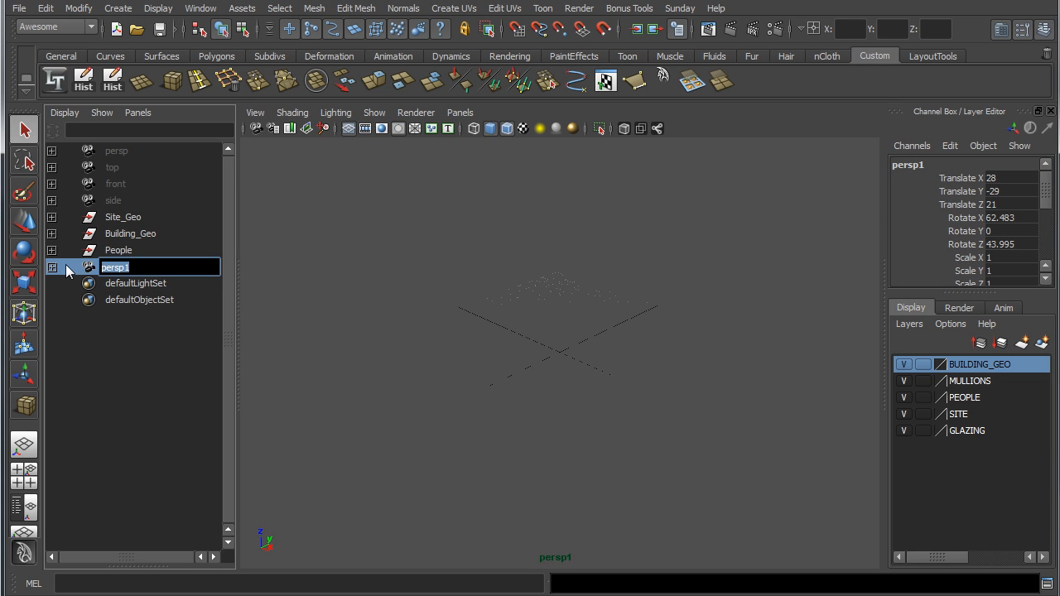
{"action": "type", "text": "RenderCam"}
{"action": "key", "text": "Return"}
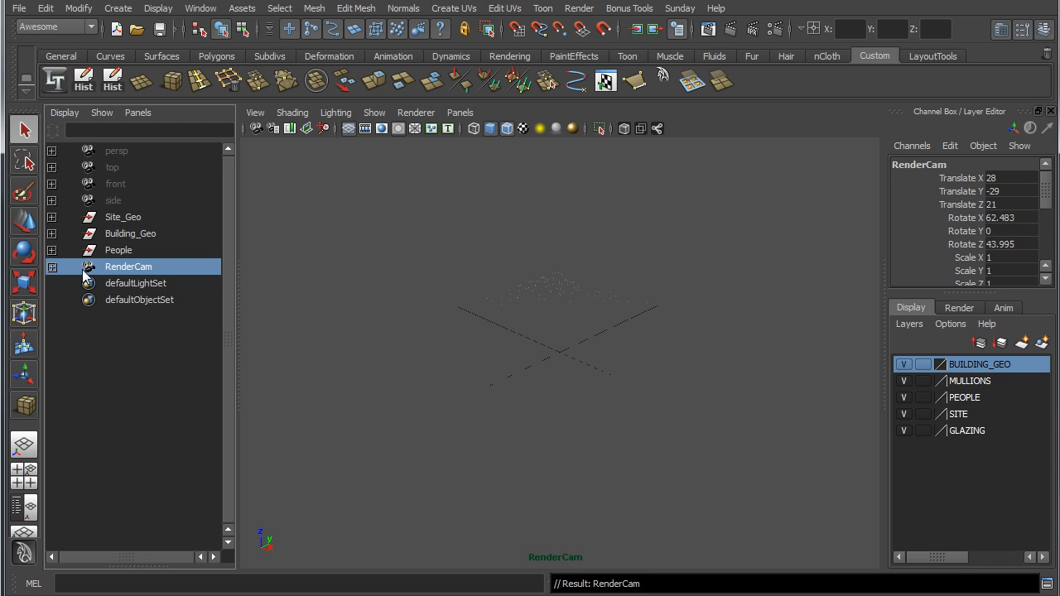
Position RenderCam so that both building volumes, the V column and the surrounding slopes are framed from the front.
{"action": "right_click_drag", "start_coordinate": [628, 281], "coordinate": [370, 348], "text": "alt"}
{"action": "left_click_drag", "start_coordinate": [477, 340], "coordinate": [539, 326], "text": "alt"}
{"action": "right_click_drag", "start_coordinate": [539, 326], "coordinate": [490, 307], "text": "alt"}
{"action": "right_click_drag", "start_coordinate": [630, 315], "coordinate": [579, 321], "text": "alt"}
{"action": "left_click_drag", "start_coordinate": [615, 336], "coordinate": [623, 301], "text": "alt"}
{"action": "mouse_move", "coordinate": [623, 301]}
{"action": "right_mouse_down", "text": "alt"}
{"action": "mouse_move", "coordinate": [579, 308]}
{"action": "mouse_move", "coordinate": [620, 302]}
{"action": "right_mouse_up", "text": "alt"}
{"action": "mouse_move", "coordinate": [621, 302]}
{"action": "left_mouse_down", "text": "alt"}
{"action": "mouse_move", "coordinate": [631, 313]}
{"action": "mouse_move", "coordinate": [615, 312]}
{"action": "left_mouse_up", "text": "alt"}
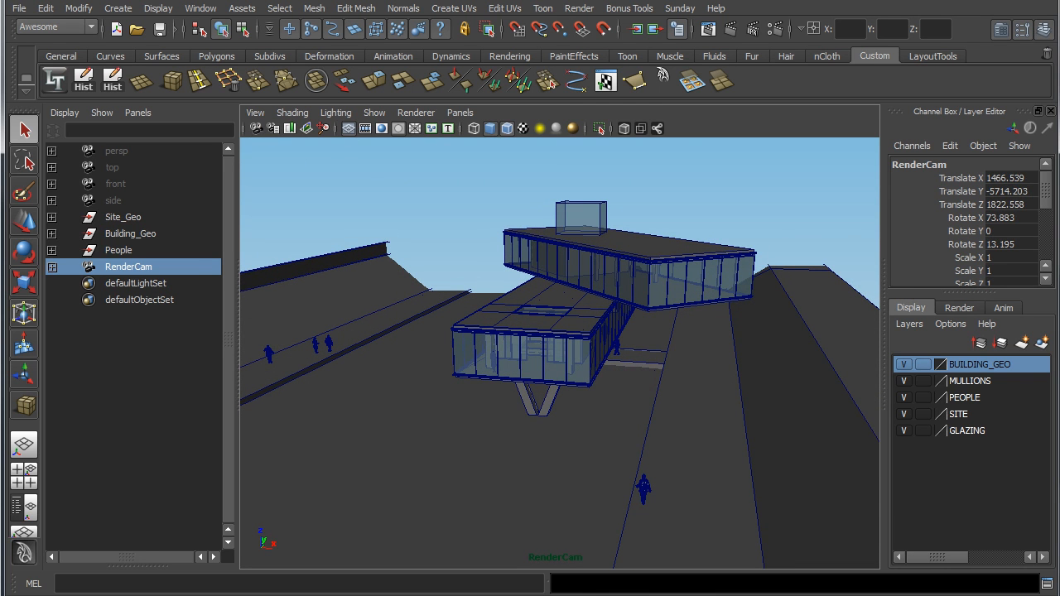
Set RenderCam's near clip plane to 1 and its far clip plane to 100000.
{"action": "key", "text": "ctrl+a"}
{"action": "left_click_drag", "start_coordinate": [732, 134], "coordinate": [702, 115]}
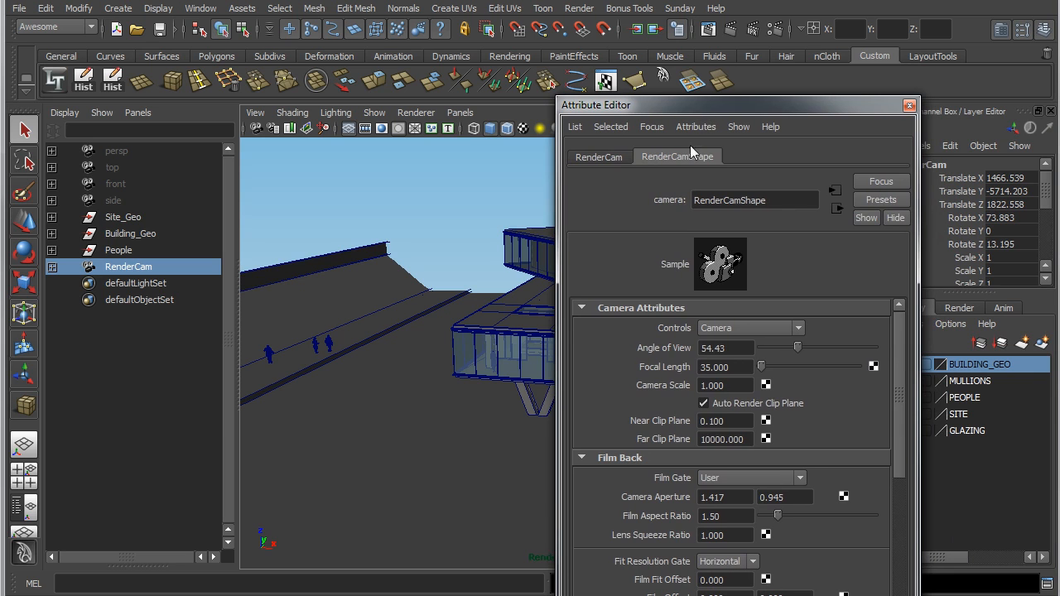
{"action": "double_click", "coordinate": [721, 421]}
{"action": "type", "text": "1"}
{"action": "key", "text": "Tab"}
{"action": "key", "text": "Return"}
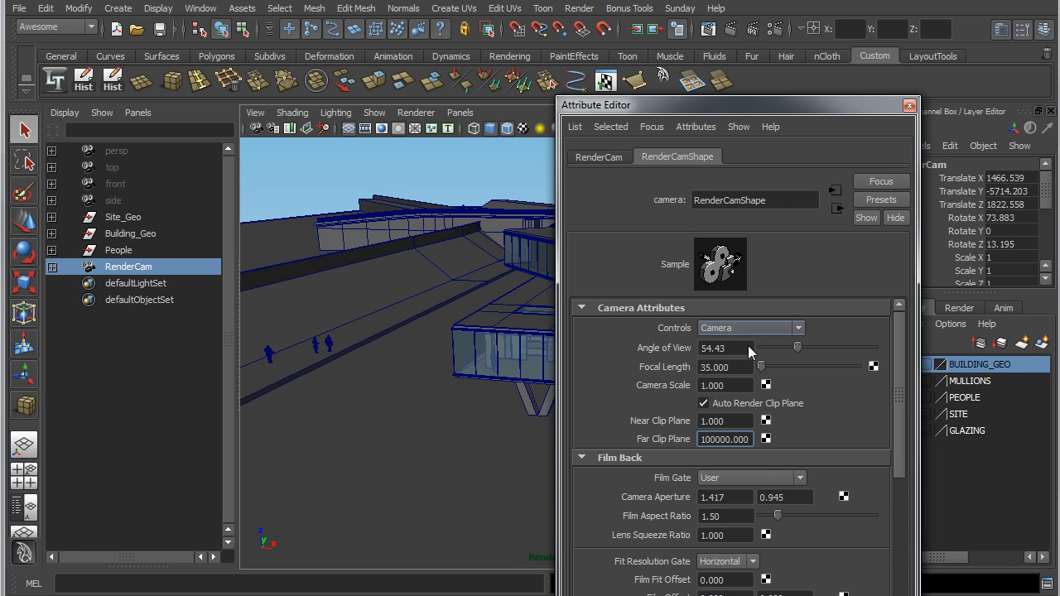
Set RenderCam's focal length to 18 and clear the attribute window from the view.
{"action": "left_click_drag", "start_coordinate": [747, 369], "coordinate": [618, 357]}
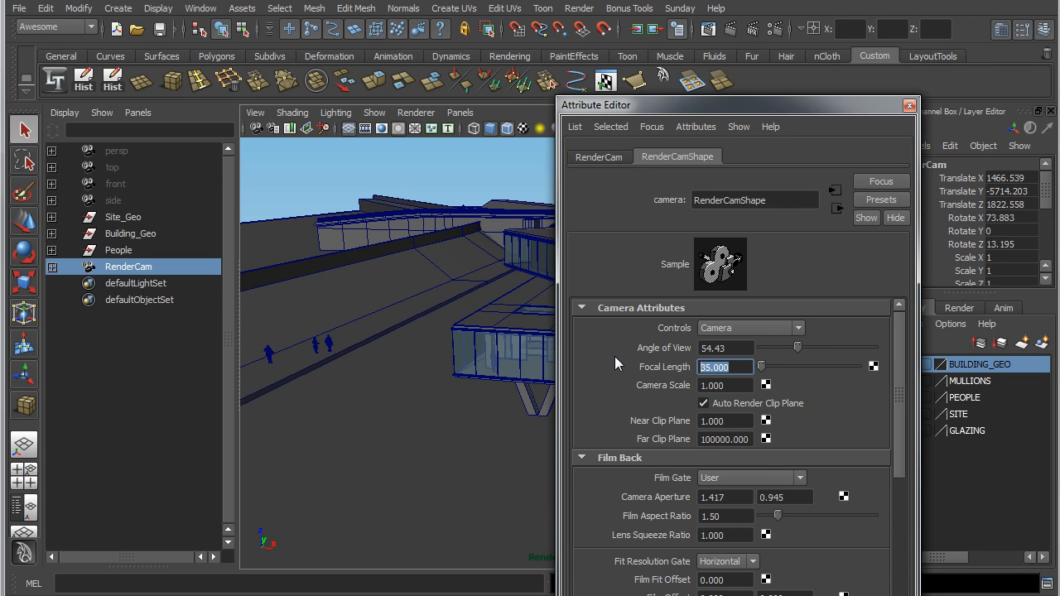
{"action": "type", "text": "18"}
{"action": "key", "text": "Return"}
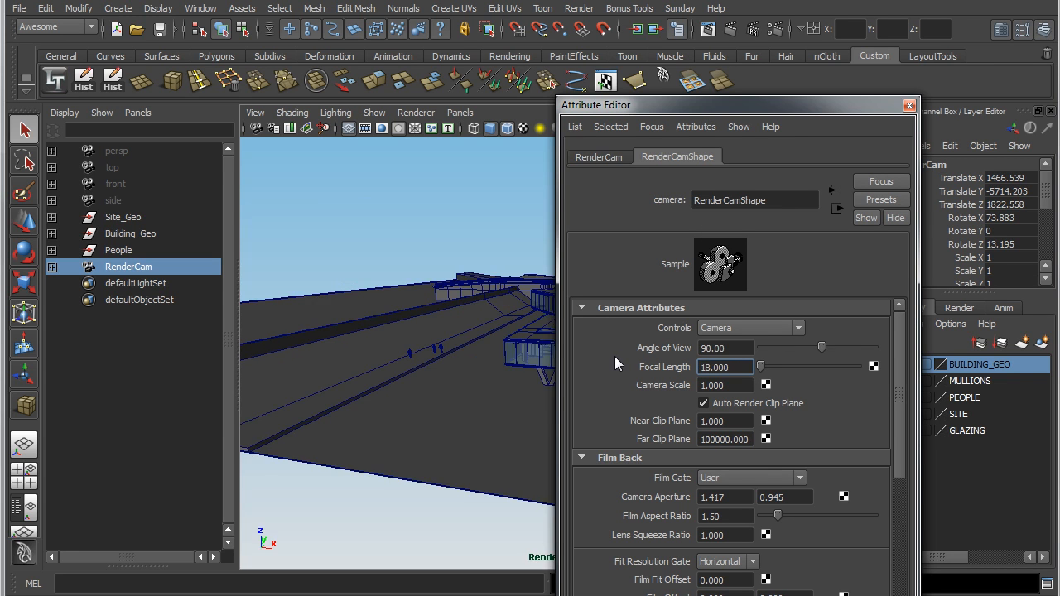
{"action": "left_click_drag", "start_coordinate": [609, 101], "coordinate": [1059, 101]}
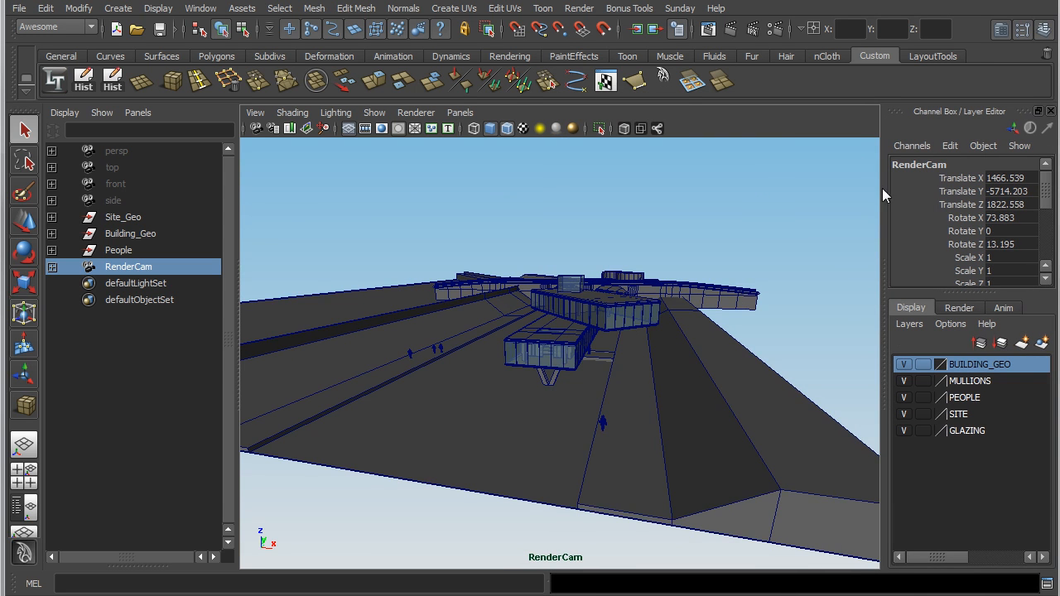
Move RenderCam down near ground level in front of the V column, looking slightly up at both building volumes.
{"action": "right_click_drag", "start_coordinate": [549, 310], "coordinate": [716, 331], "text": "alt"}
{"action": "left_click_drag", "start_coordinate": [716, 331], "coordinate": [651, 315], "text": "alt"}
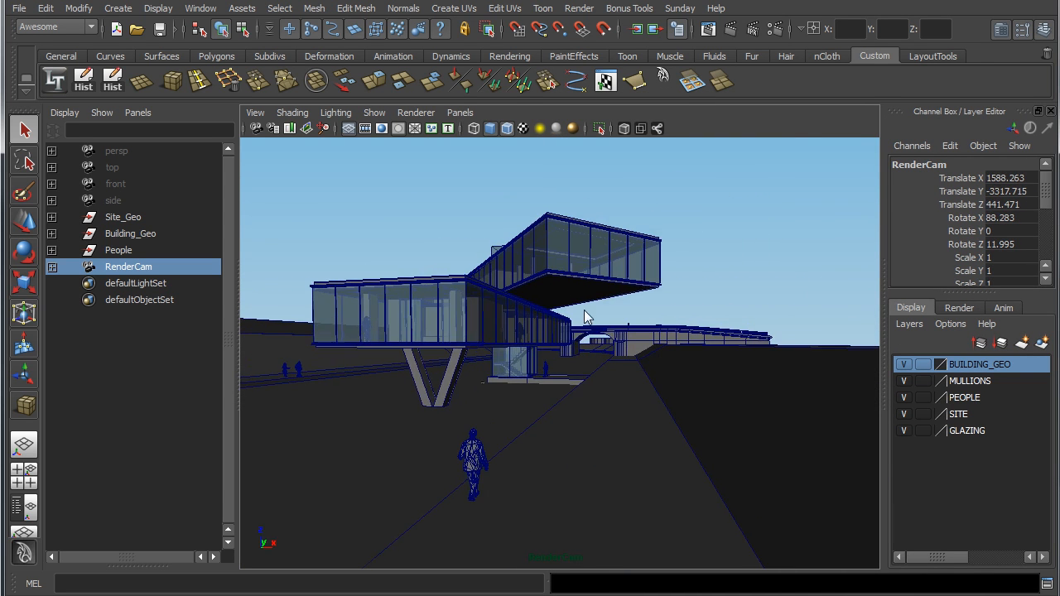
{"action": "left_click_drag", "start_coordinate": [568, 309], "coordinate": [599, 299], "text": "alt"}
{"action": "right_click_drag", "start_coordinate": [599, 296], "coordinate": [657, 296], "text": "alt"}
{"action": "left_click_drag", "start_coordinate": [657, 295], "coordinate": [672, 299], "text": "alt"}
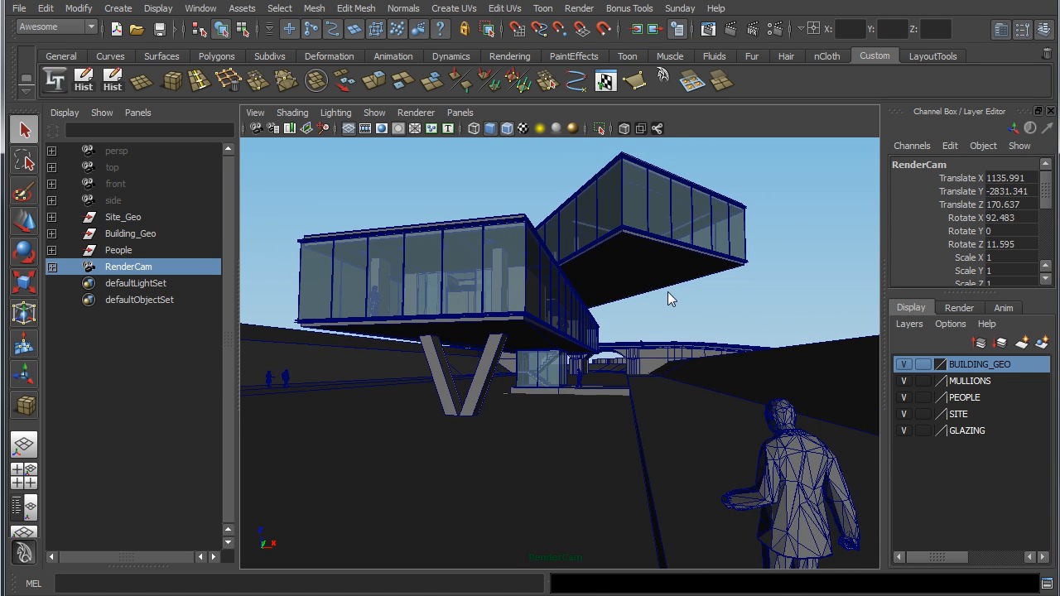
Switch the viewport to the persp camera and scale the RenderCam object up uniformly to about 49.8.
{"action": "left_click", "coordinate": [459, 113]}
{"action": "mouse_move", "coordinate": [497, 127]}
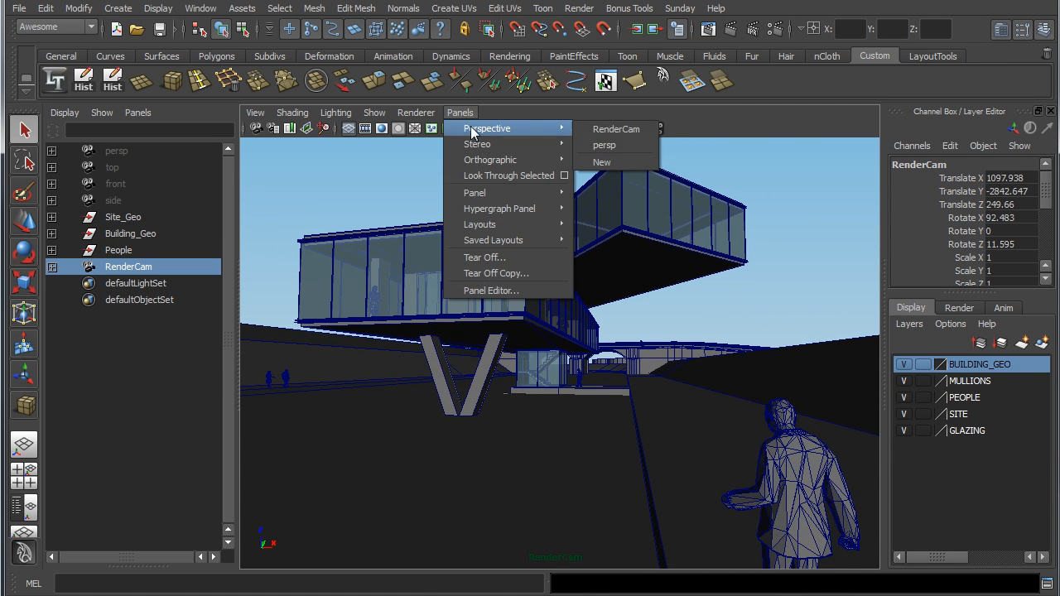
{"action": "left_click", "coordinate": [598, 144]}
{"action": "left_click_drag", "start_coordinate": [549, 312], "coordinate": [680, 352], "text": "alt"}
{"action": "middle_click_drag", "start_coordinate": [621, 374], "coordinate": [585, 341], "text": "alt"}
{"action": "left_click_drag", "start_coordinate": [586, 341], "coordinate": [641, 335], "text": "alt"}
{"action": "key", "text": "r"}
{"action": "left_click_drag", "start_coordinate": [620, 414], "coordinate": [663, 441]}
{"action": "right_click_drag", "start_coordinate": [663, 441], "coordinate": [693, 449], "text": "alt"}
{"action": "middle_click_drag", "start_coordinate": [694, 449], "coordinate": [710, 391], "text": "alt"}
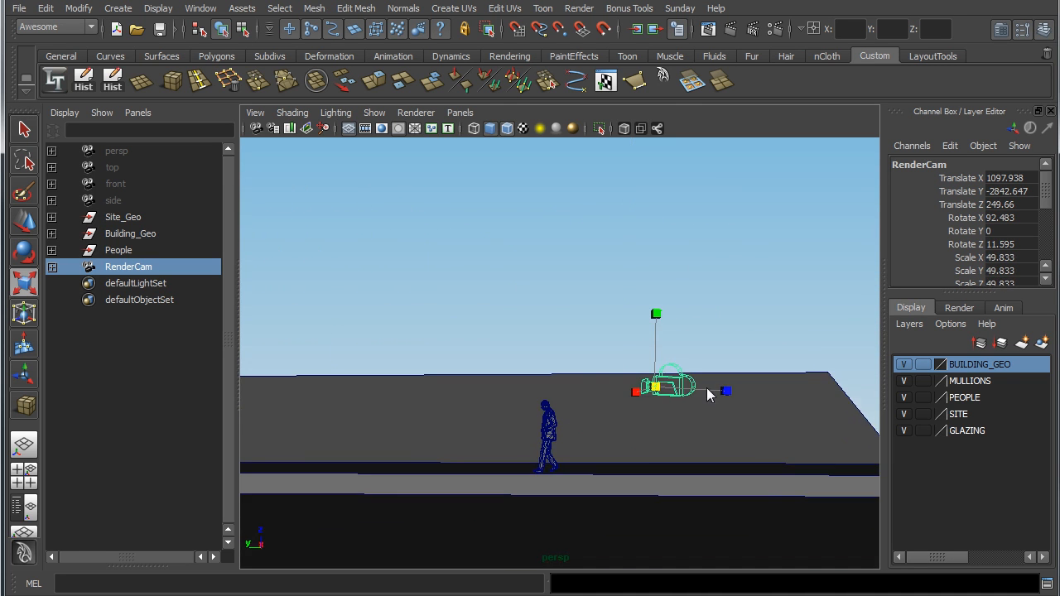
Lower RenderCam to a Translate Z of about 210 and check its height against the nearby people.
{"action": "key", "text": "w"}
{"action": "left_click_drag", "start_coordinate": [678, 385], "coordinate": [753, 383], "text": "alt"}
{"action": "mouse_move", "coordinate": [640, 343]}
{"action": "left_mouse_down"}
{"action": "mouse_move", "coordinate": [557, 375]}
{"action": "mouse_move", "coordinate": [677, 372]}
{"action": "mouse_move", "coordinate": [627, 351]}
{"action": "left_mouse_up"}
{"action": "left_click_drag", "start_coordinate": [556, 334], "coordinate": [287, 159]}
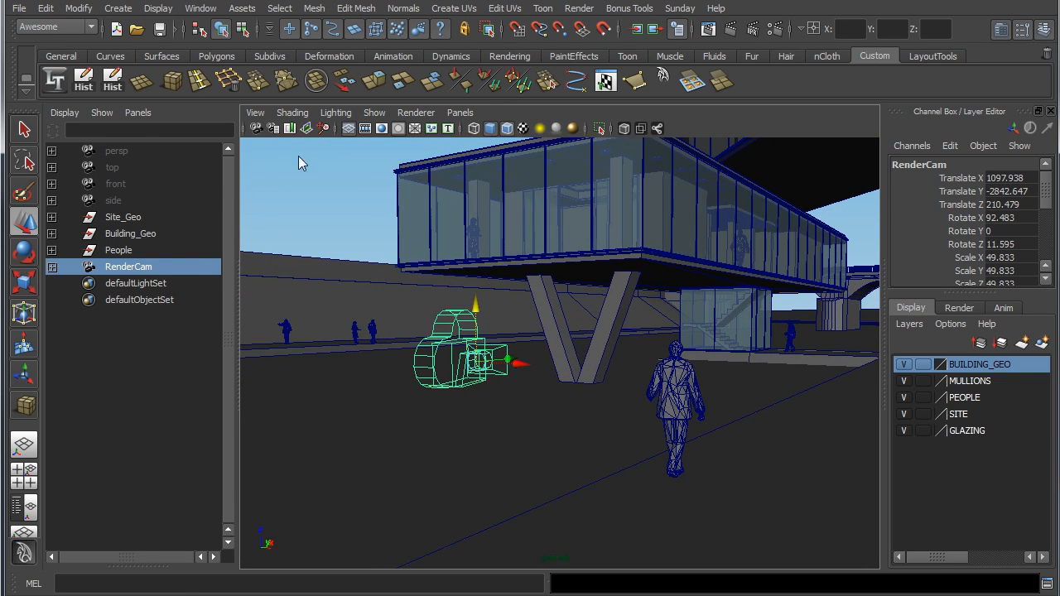
Look through RenderCam again and move it slightly closer to the building, at a height of about 230.
{"action": "left_click", "coordinate": [461, 112]}
{"action": "mouse_move", "coordinate": [497, 128]}
{"action": "left_click", "coordinate": [613, 128]}
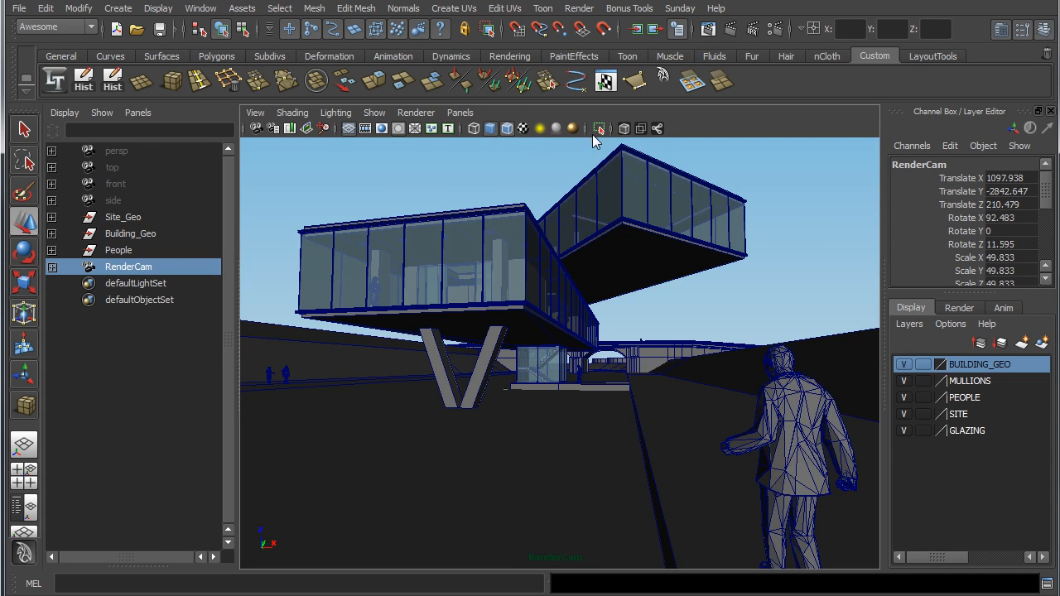
{"action": "right_click_drag", "start_coordinate": [613, 285], "coordinate": [639, 281], "text": "alt"}
{"action": "middle_click_drag", "start_coordinate": [640, 280], "coordinate": [638, 283], "text": "alt"}
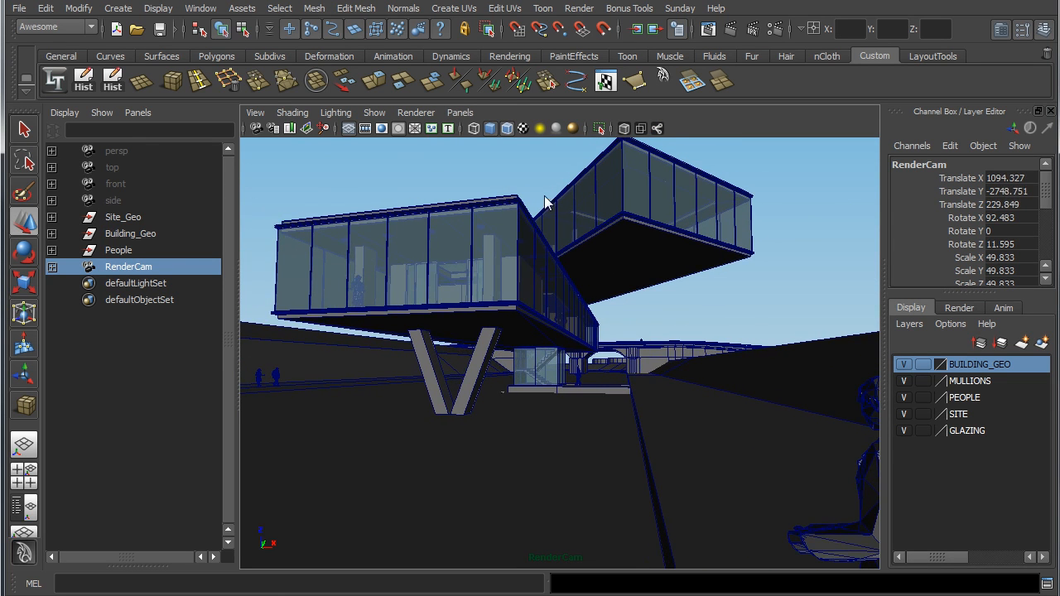
Show the resolution gate in the RenderCam view and set the scene's renderer to V-Ray.
{"action": "left_click", "coordinate": [381, 130]}
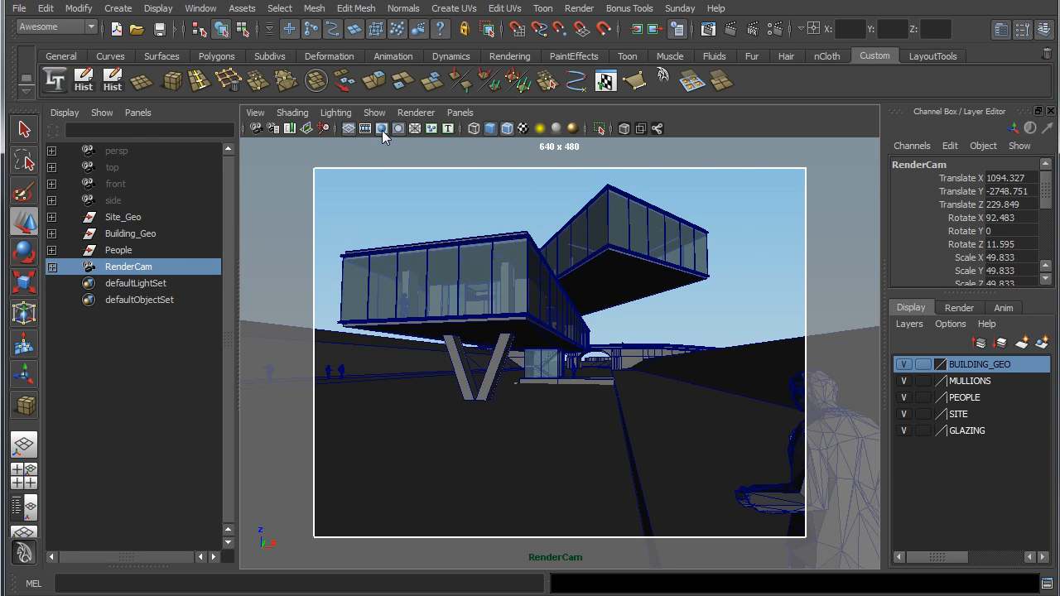
{"action": "left_click", "coordinate": [772, 29]}
{"action": "left_click_drag", "start_coordinate": [437, 163], "coordinate": [350, 112]}
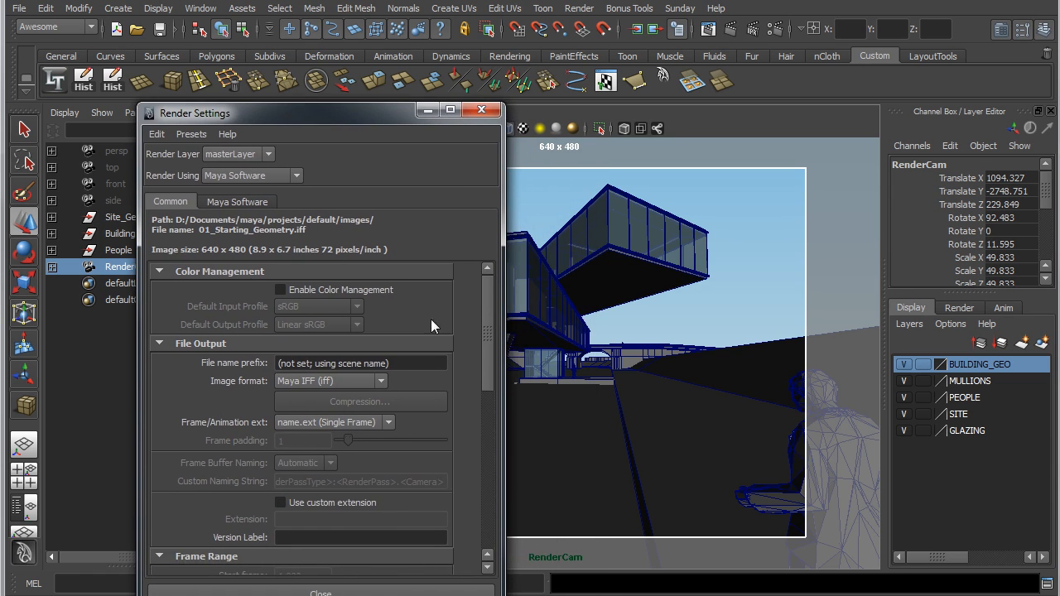
{"action": "left_click", "coordinate": [277, 175]}
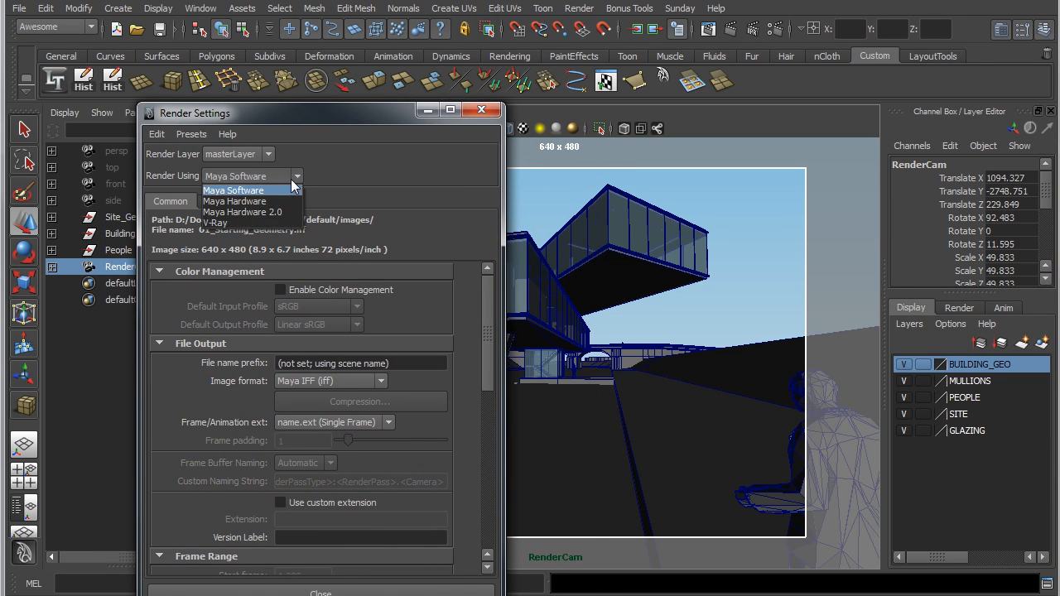
{"action": "left_click", "coordinate": [263, 223]}
Turn off Maintain Width/Height Ratio and set the render resolution to 4000 x 2400.
{"action": "left_click_drag", "start_coordinate": [491, 268], "coordinate": [503, 417]}
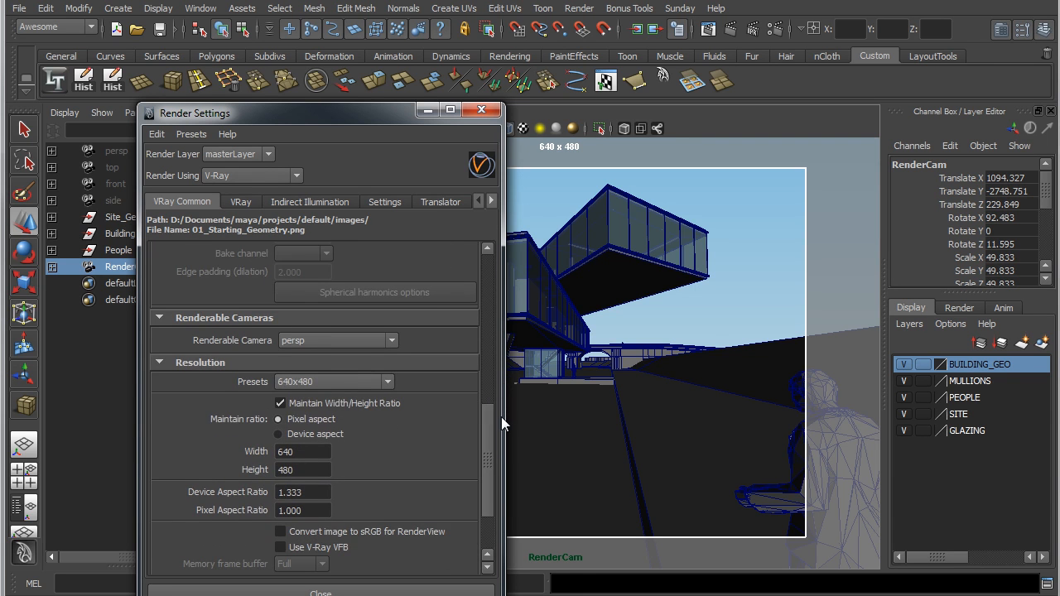
{"action": "scroll", "coordinate": [487, 434], "scroll_direction": "down", "scroll_amount": 2}
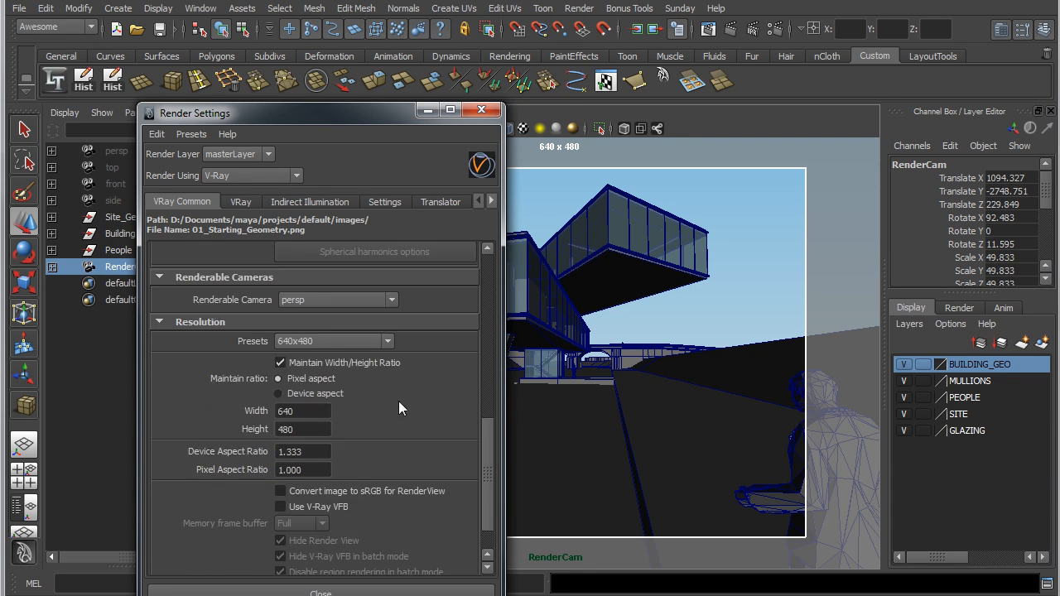
{"action": "left_click", "coordinate": [357, 363]}
{"action": "left_click", "coordinate": [325, 414]}
{"action": "type", "text": "4"}
{"action": "type", "text": "00"}
{"action": "key", "text": "Return"}
{"action": "key", "text": "Tab"}
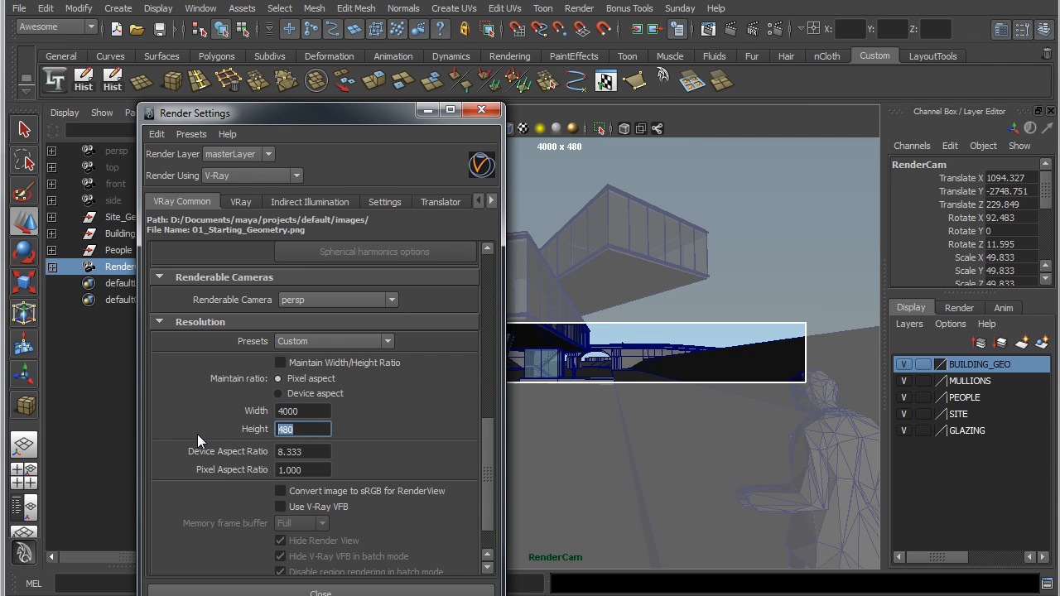
{"action": "type", "text": "2400"}
{"action": "key", "text": "Return"}
{"action": "left_click", "coordinate": [356, 591]}
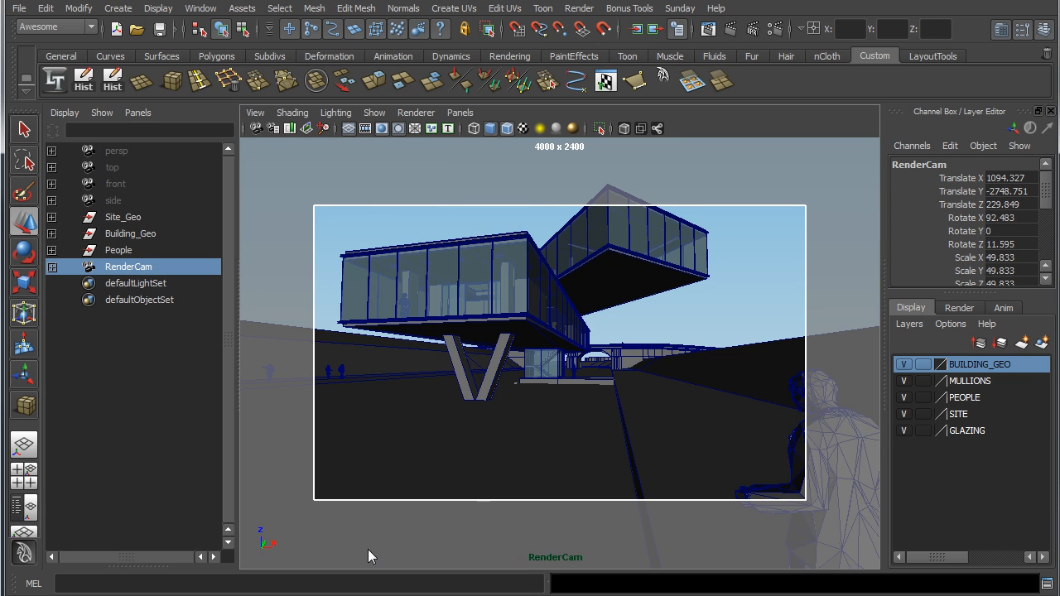
Rotate RenderCam to about 96.4 in X and 18.3 in Z so both building volumes fit inside the resolution gate.
{"action": "left_click", "coordinate": [34, 124]}
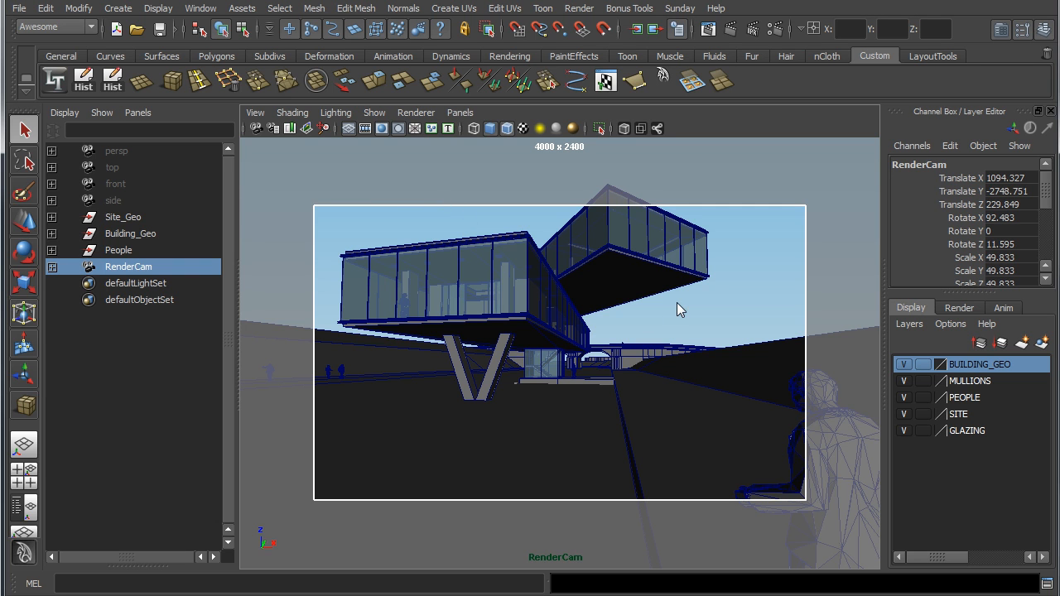
{"action": "left_click_drag", "start_coordinate": [1059, 177], "coordinate": [803, 175]}
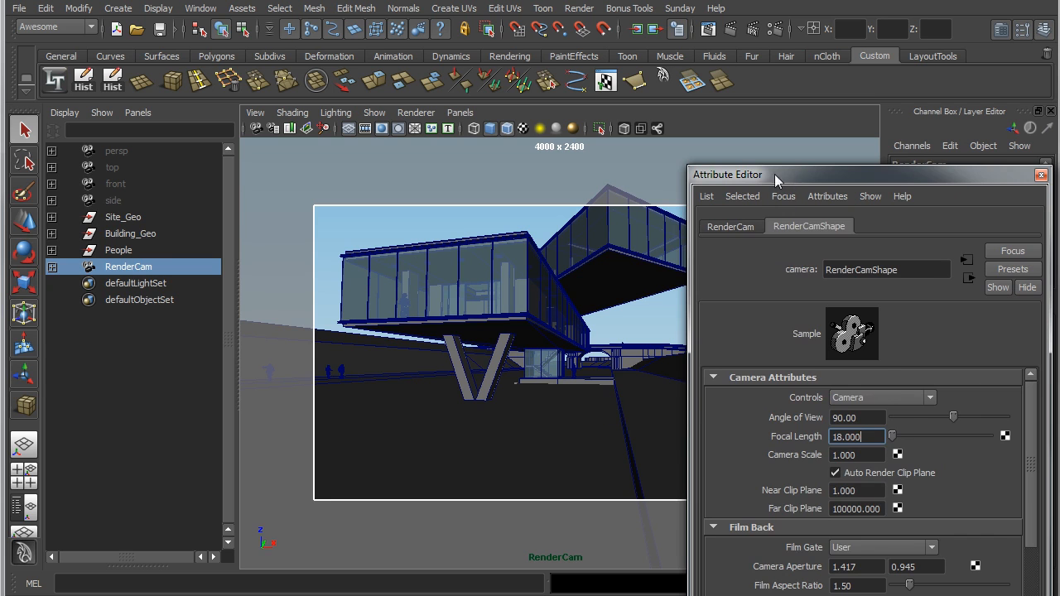
{"action": "left_click", "coordinate": [734, 226]}
{"action": "left_click_drag", "start_coordinate": [821, 176], "coordinate": [814, 178]}
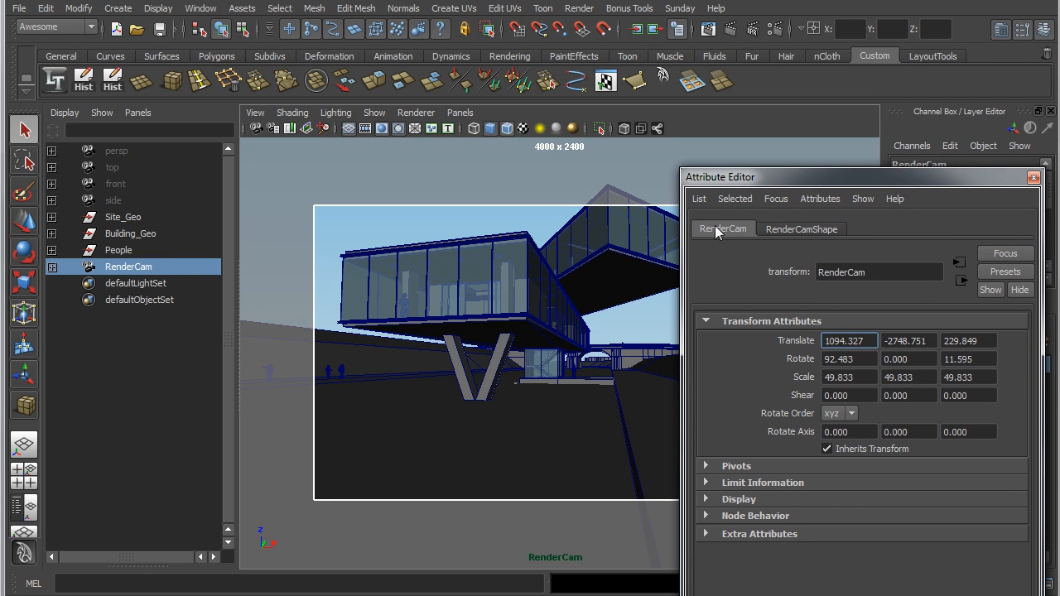
{"action": "left_click", "coordinate": [860, 361]}
{"action": "left_click_drag", "start_coordinate": [851, 361], "coordinate": [907, 367], "text": "ctrl"}
{"action": "left_click_drag", "start_coordinate": [945, 178], "coordinate": [850, 405]}
{"action": "left_click_drag", "start_coordinate": [865, 548], "coordinate": [343, 525], "text": "ctrl"}
{"action": "left_click_drag", "start_coordinate": [744, 383], "coordinate": [779, 478]}
{"action": "left_click_drag", "start_coordinate": [944, 595], "coordinate": [1035, 595], "text": "ctrl"}
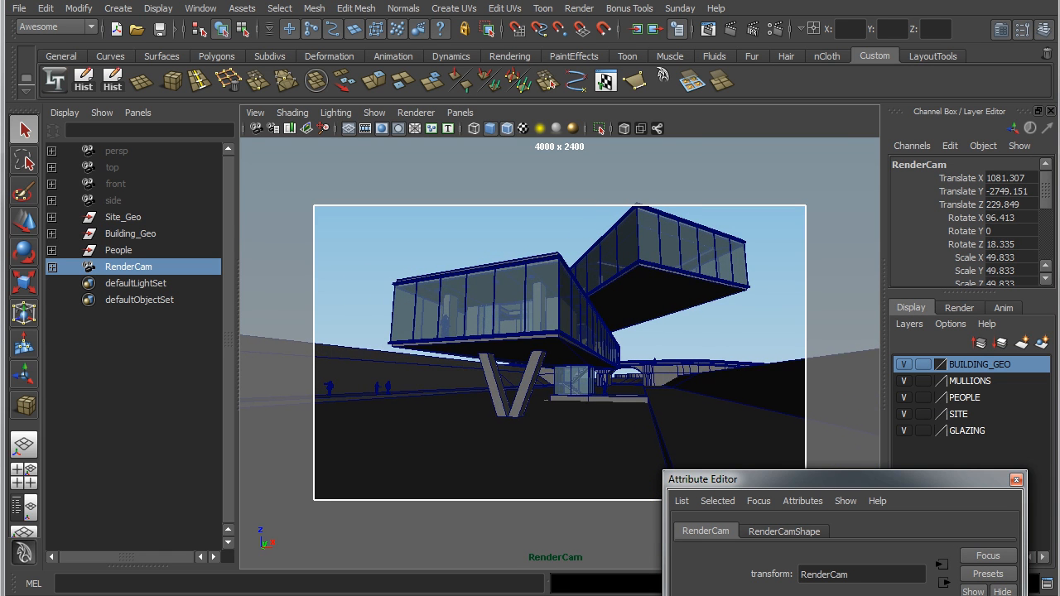
Shift RenderCam slightly sideways and up to a height of about 240, and clear the selection.
{"action": "middle_click_drag", "start_coordinate": [683, 434], "coordinate": [686, 427], "text": "alt"}
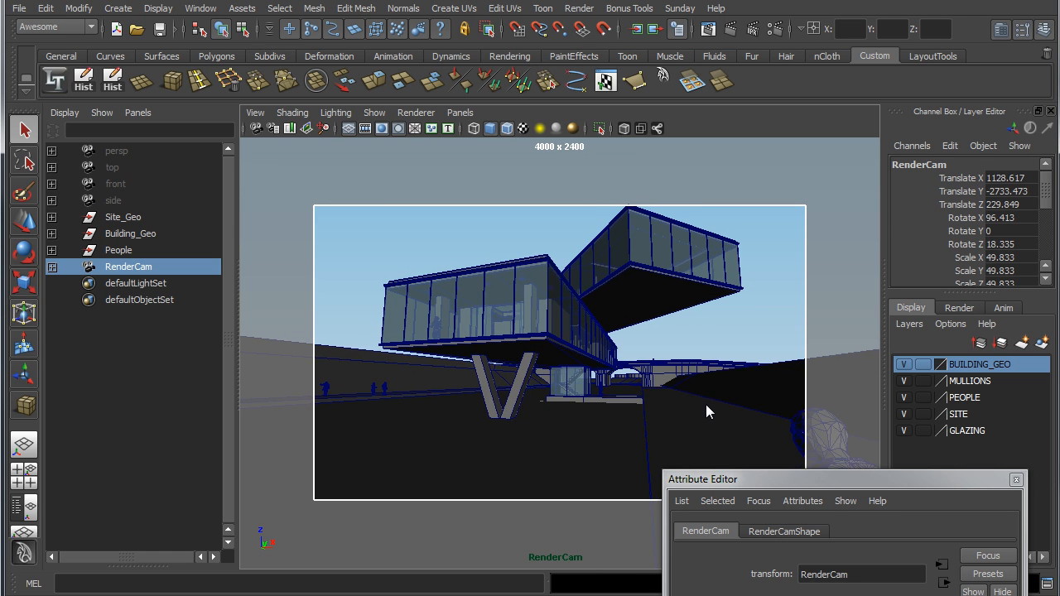
{"action": "left_click_drag", "start_coordinate": [752, 479], "coordinate": [746, 595]}
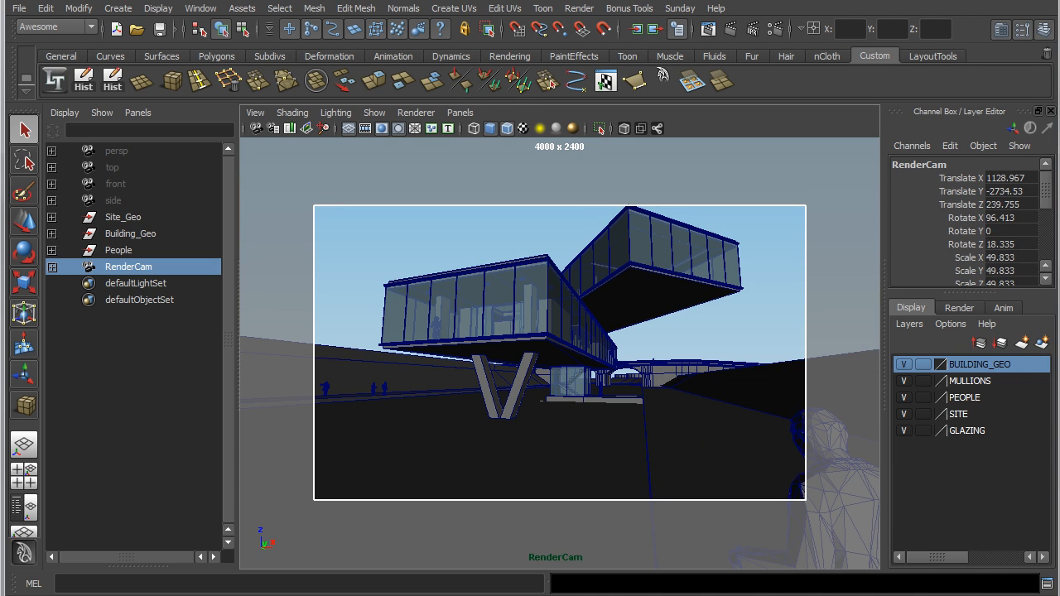
{"action": "left_click", "coordinate": [734, 338]}
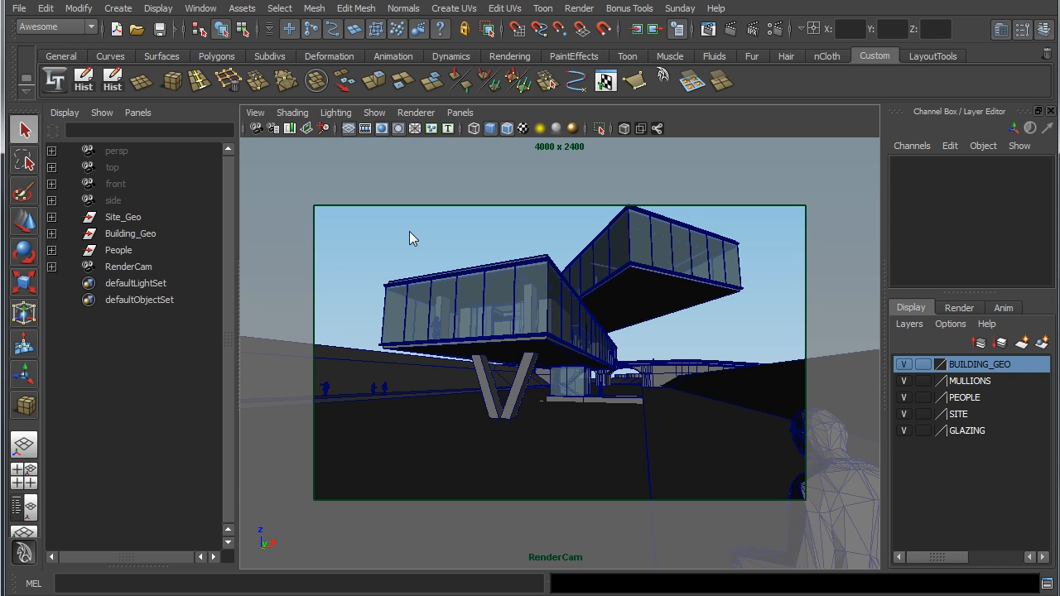
Reselect RenderCam and set its Rotate X to 90 so that the building's verticals are straight.
{"action": "key", "text": "ctrl+a"}
{"action": "left_click_drag", "start_coordinate": [788, 419], "coordinate": [812, 216]}
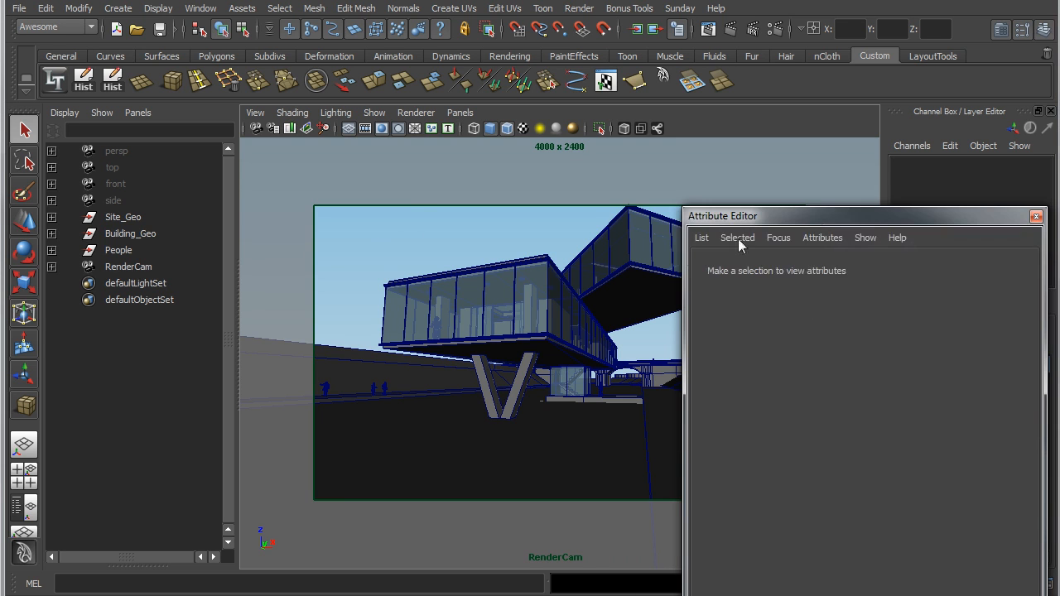
{"action": "left_click", "coordinate": [256, 130]}
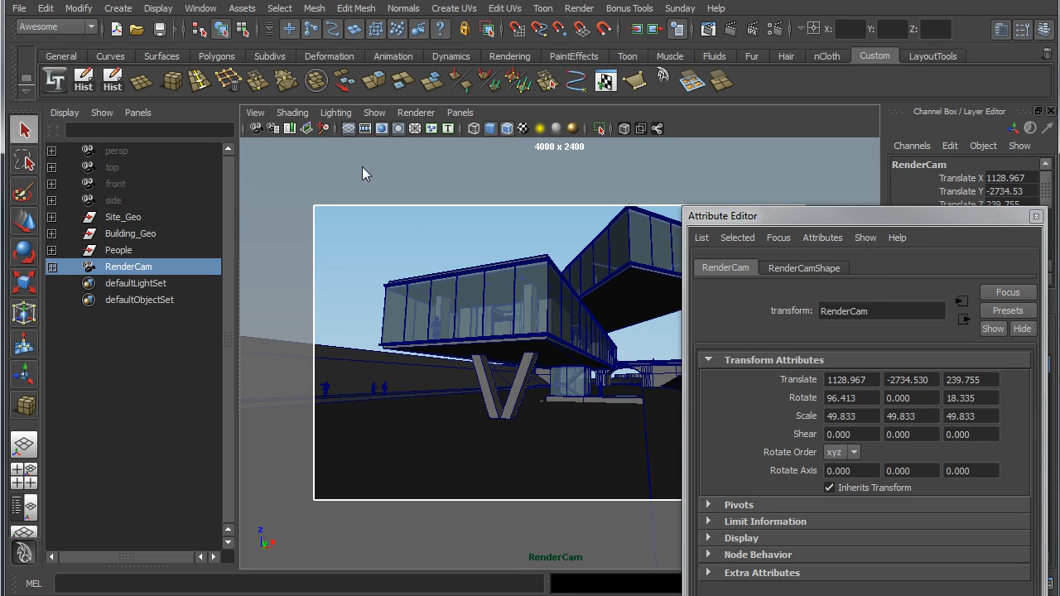
{"action": "left_click", "coordinate": [847, 398]}
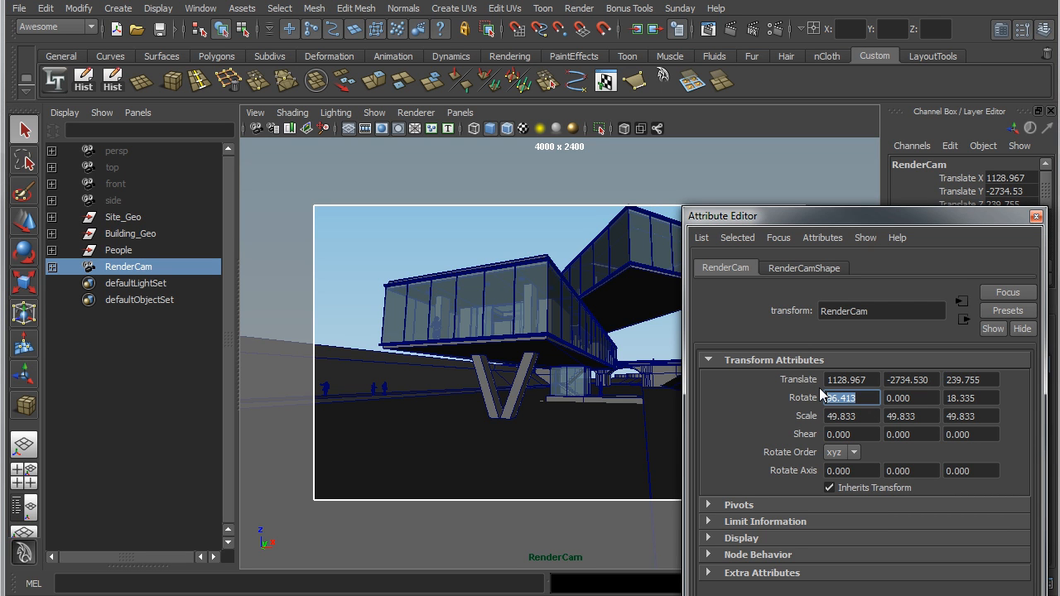
{"action": "type", "text": "90"}
{"action": "key", "text": "Return"}
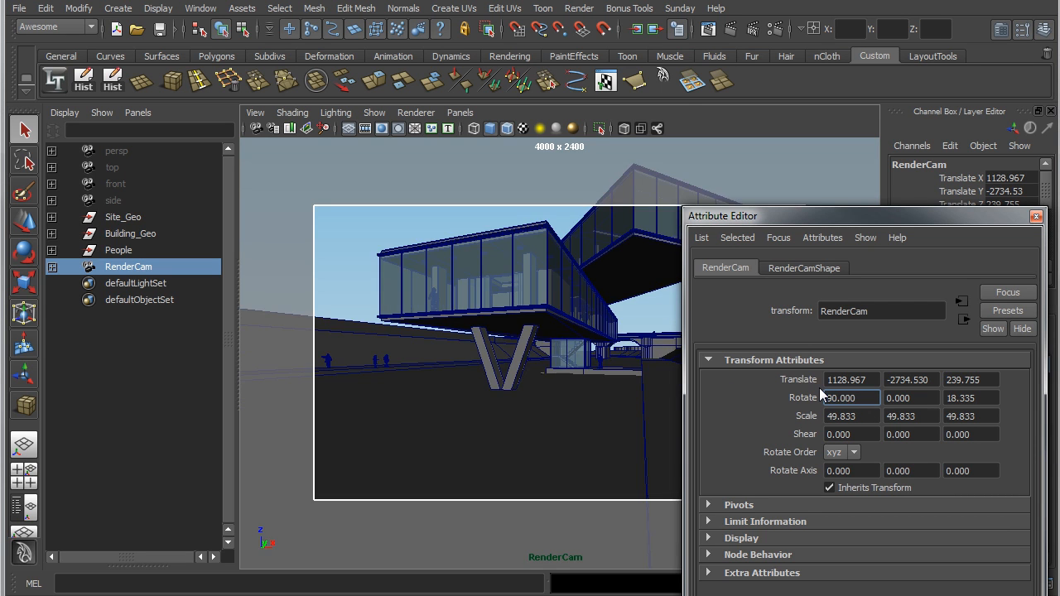
Adjust the vertical film offset of RenderCamShape until both building volumes sit fully inside the resolution gate.
{"action": "left_click_drag", "start_coordinate": [816, 215], "coordinate": [795, 159]}
{"action": "left_click", "coordinate": [775, 320]}
{"action": "scroll", "coordinate": [972, 404], "scroll_direction": "down", "scroll_amount": 3}
{"action": "left_click_drag", "start_coordinate": [902, 159], "coordinate": [239, 60]}
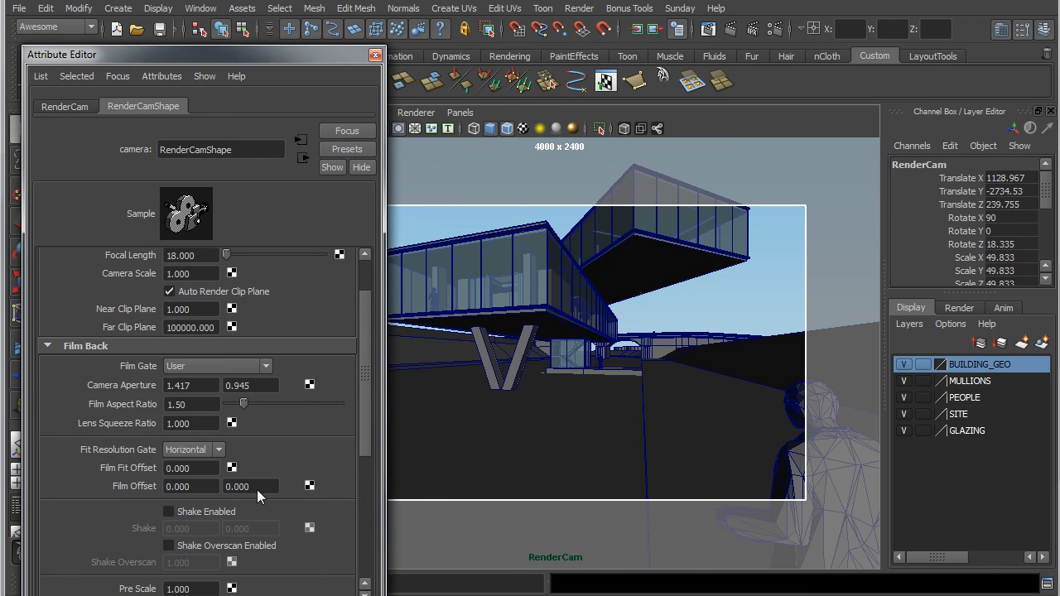
{"action": "left_click_drag", "start_coordinate": [246, 484], "coordinate": [259, 484], "text": "ctrl"}
{"action": "left_click_drag", "start_coordinate": [262, 55], "coordinate": [1059, 74]}
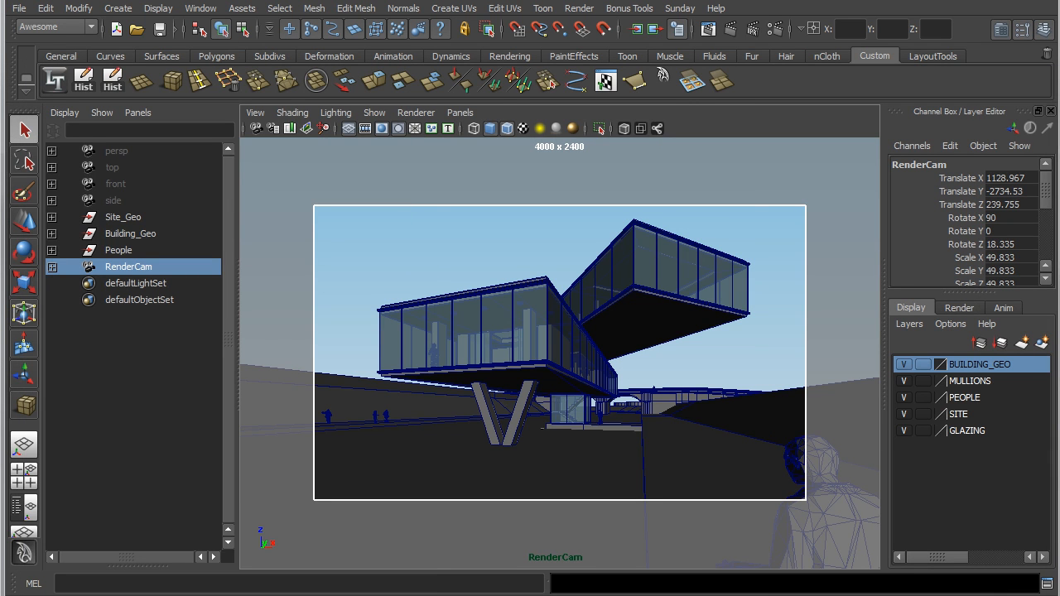
Save the current RenderCam view as a camera bookmark named View1.
{"action": "left_click", "coordinate": [254, 114]}
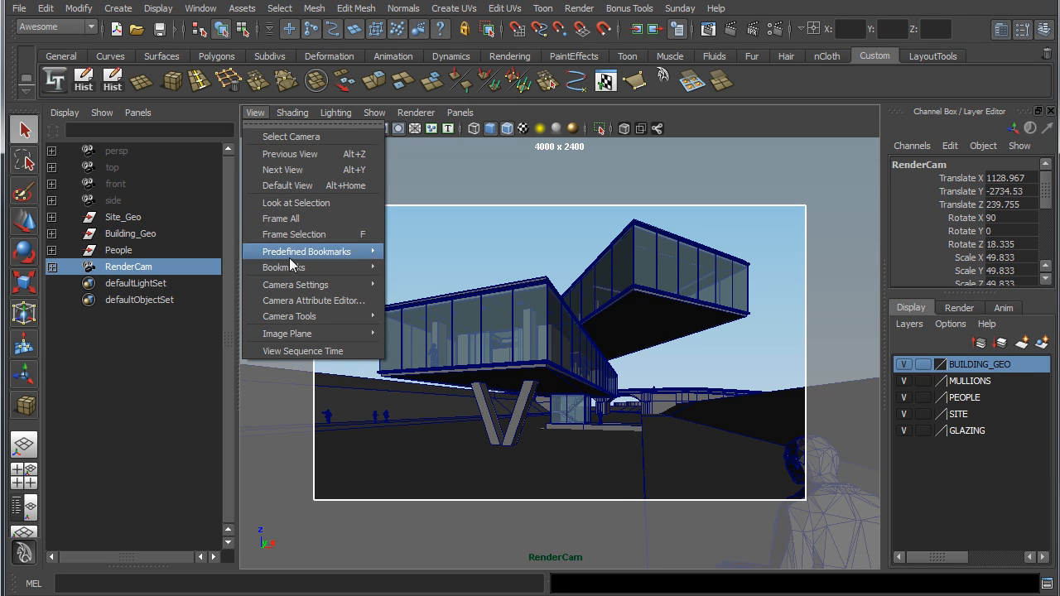
{"action": "mouse_move", "coordinate": [348, 267]}
{"action": "left_click", "coordinate": [427, 267]}
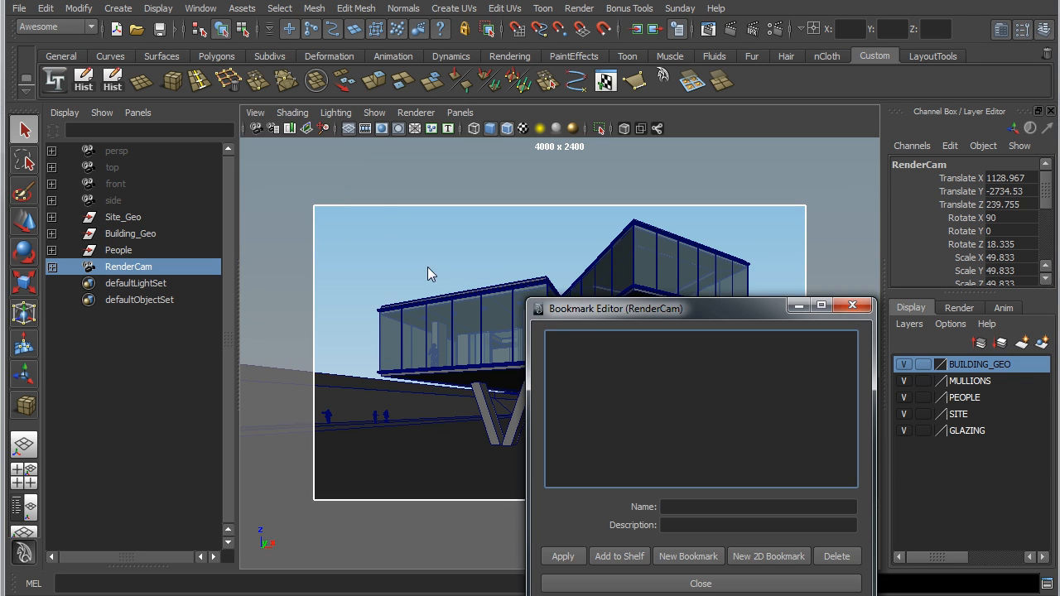
{"action": "left_click", "coordinate": [673, 492]}
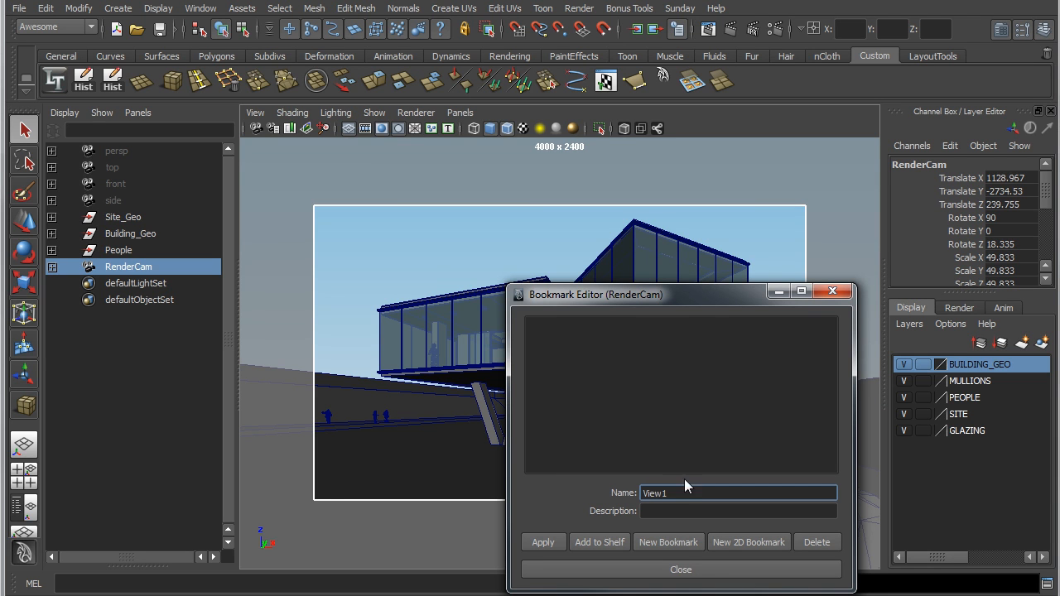
{"action": "left_click", "coordinate": [544, 542]}
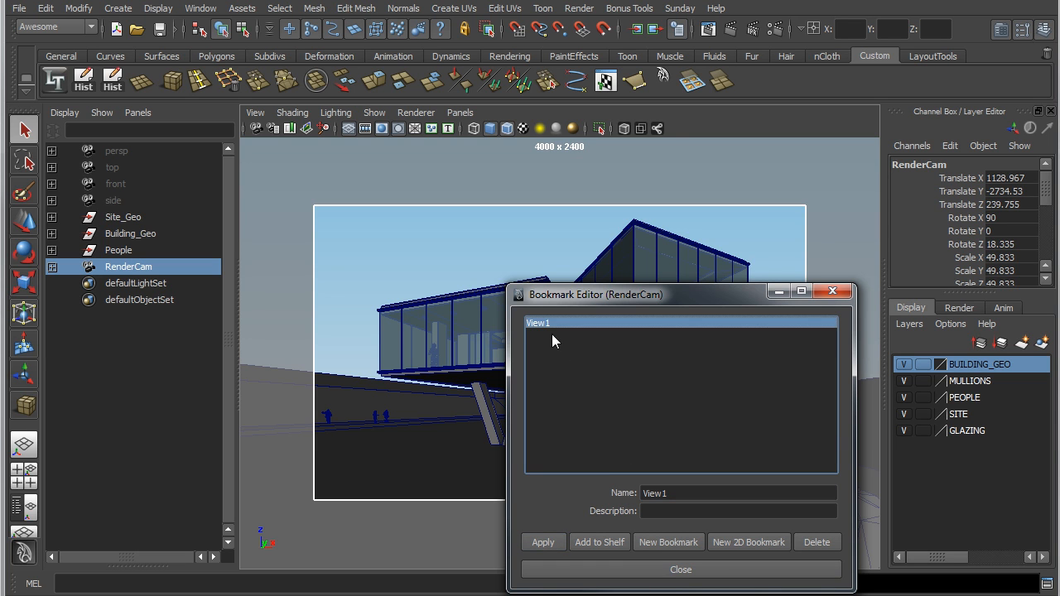
{"action": "left_click", "coordinate": [648, 571]}
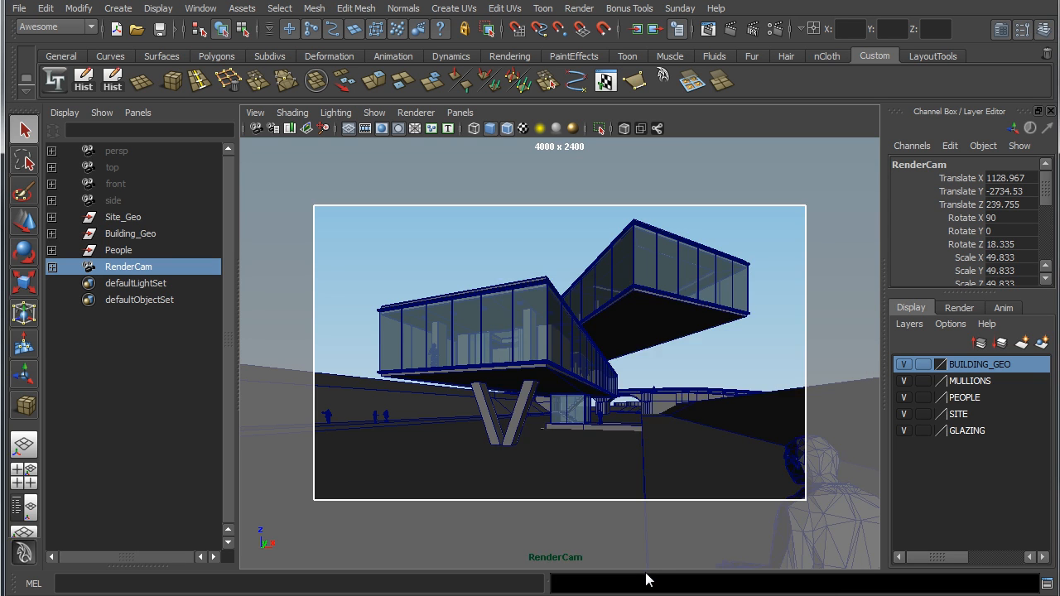